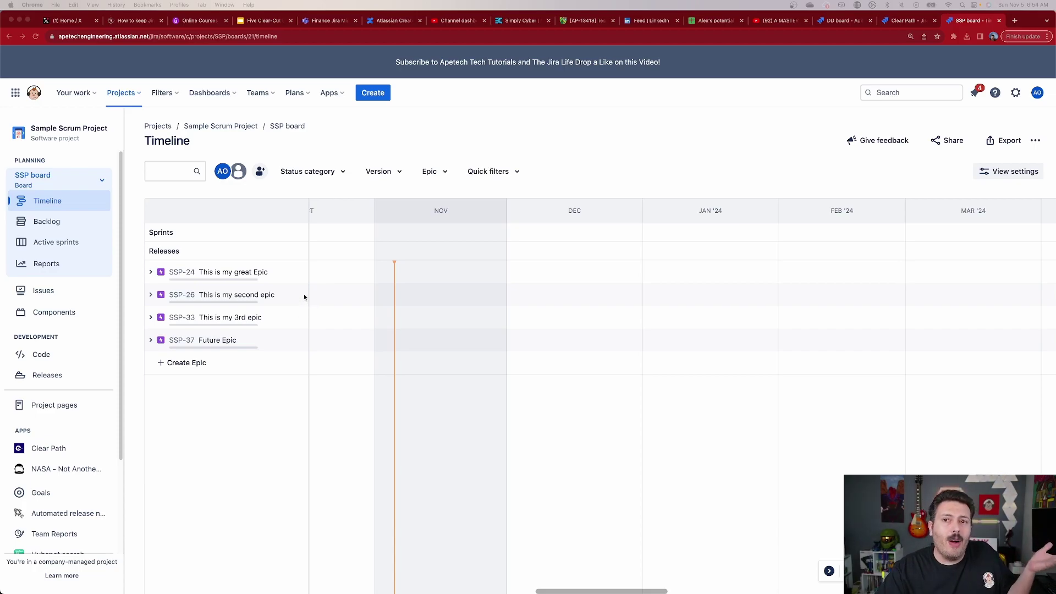
# Step: Expand epics SSP-24, SSP-26 and SSP-33 on the timeline to reveal their stories, including SSP-34 to SSP-36
pyautogui.click(152, 273)
pyautogui.click(151, 312)
pyautogui.click(151, 351)
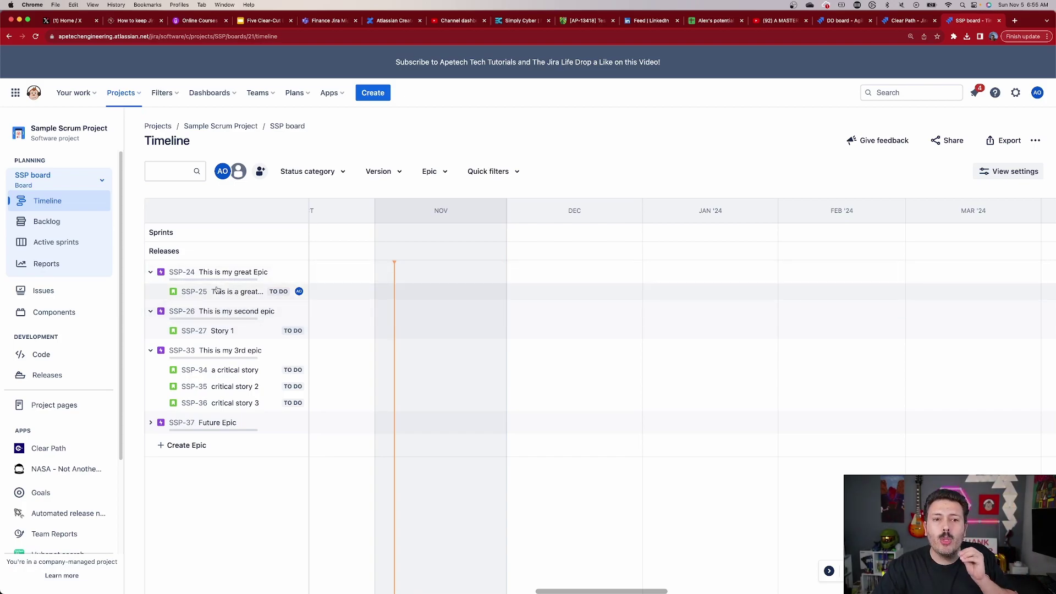
# Step: Look over the project's releases list, then switch to the SSP board backlog
pyautogui.click(49, 379)
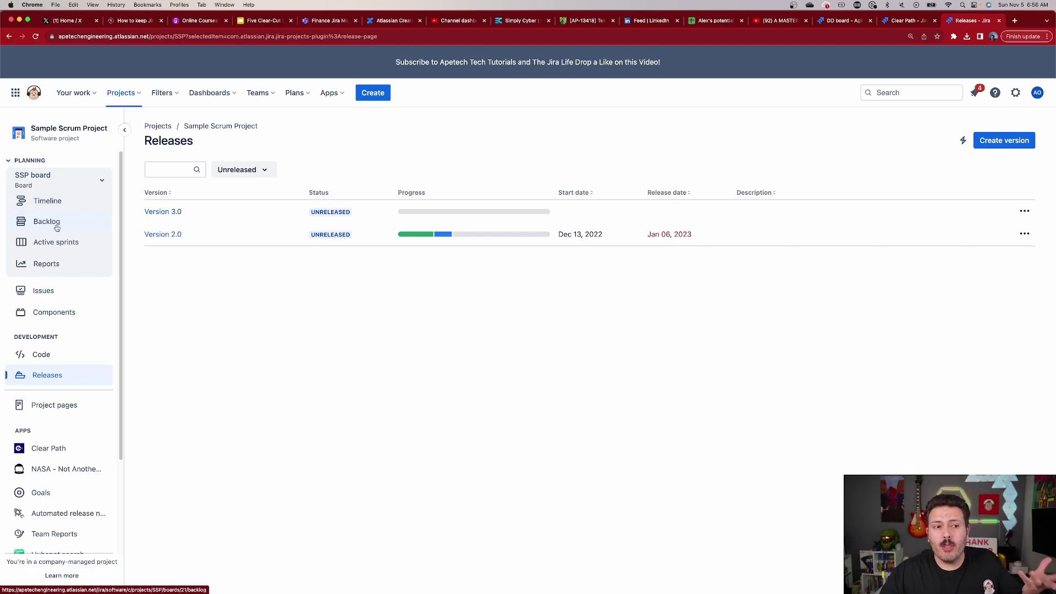
pyautogui.click(57, 227)
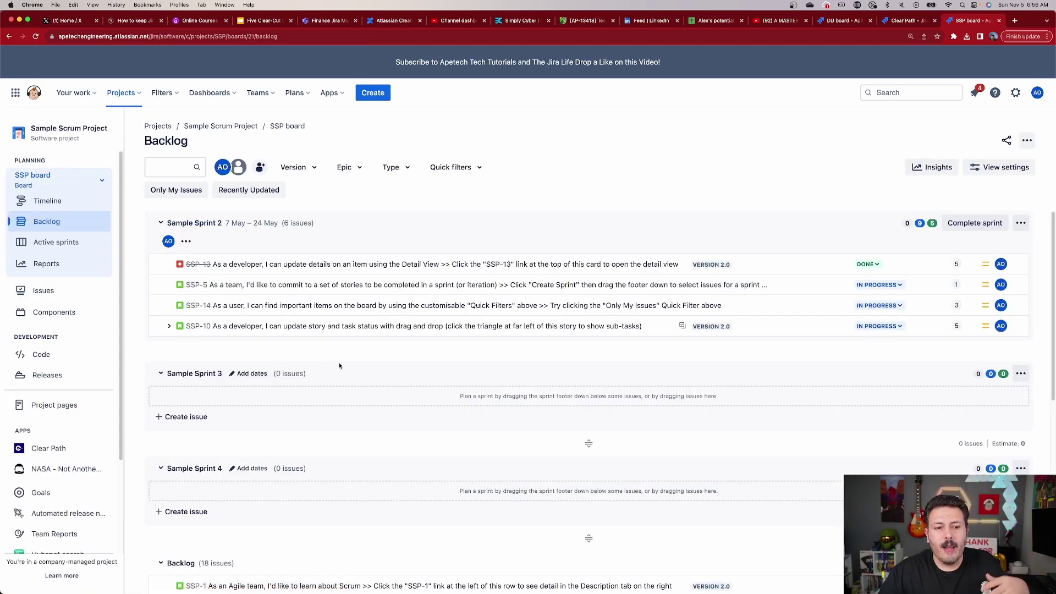
pyautogui.click(307, 167)
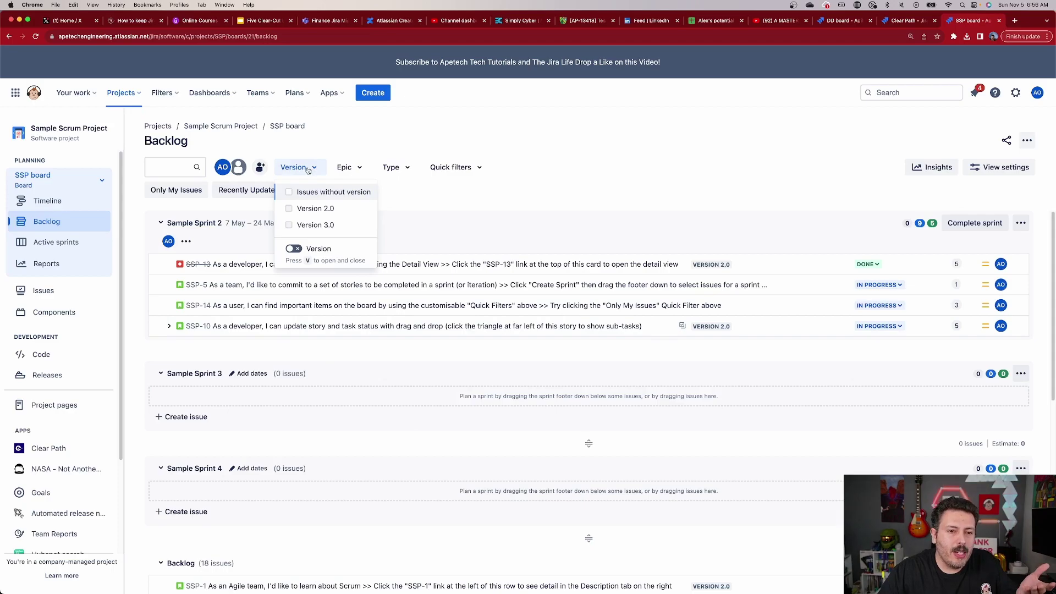
pyautogui.press('Escape')
pyautogui.scroll(-3, 413, 449)
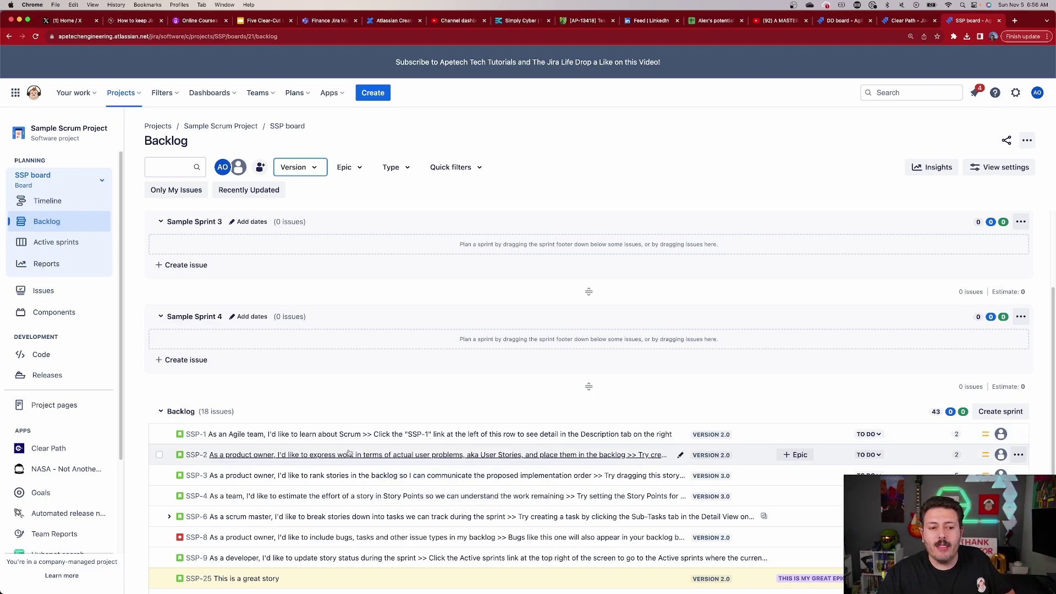
# Step: Link backlog story SSP-1 as 'is blocked by' SWIFT-10 'Story 4'
pyautogui.click(320, 434)
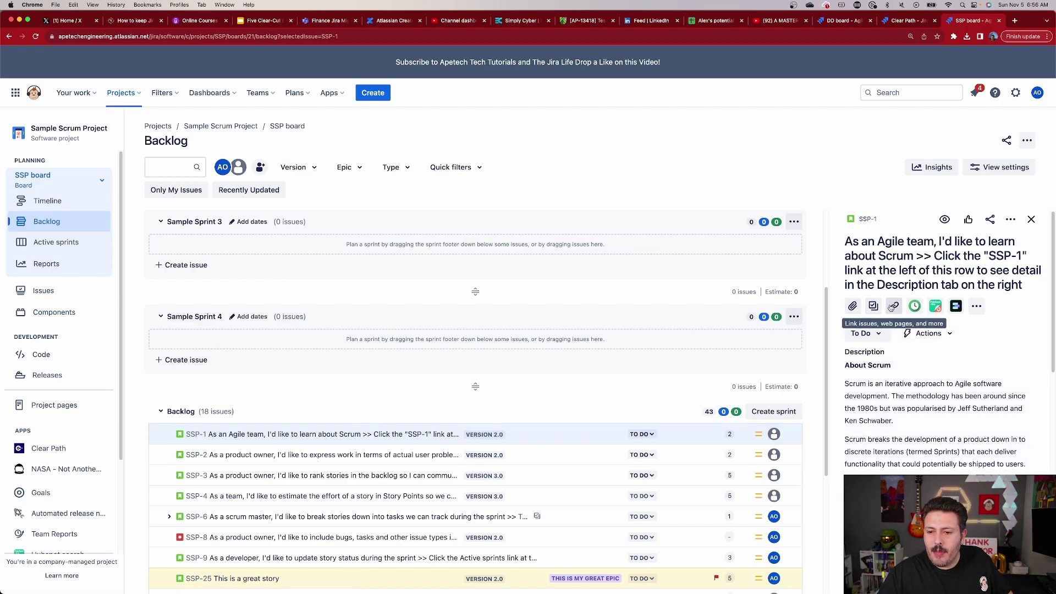
pyautogui.click(893, 307)
pyautogui.press('Escape')
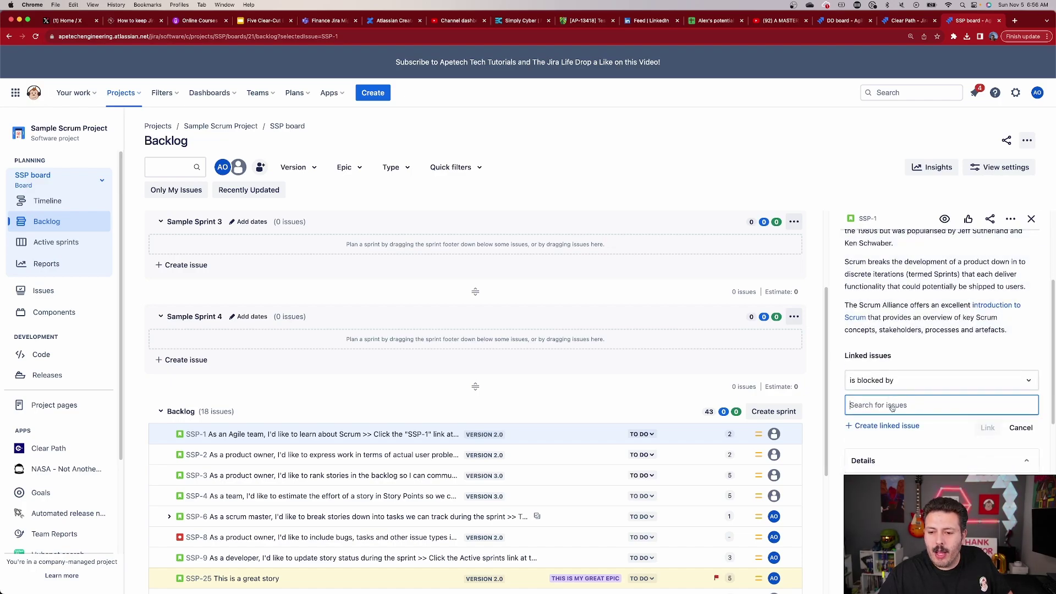
pyautogui.click(891, 407)
pyautogui.click(917, 445)
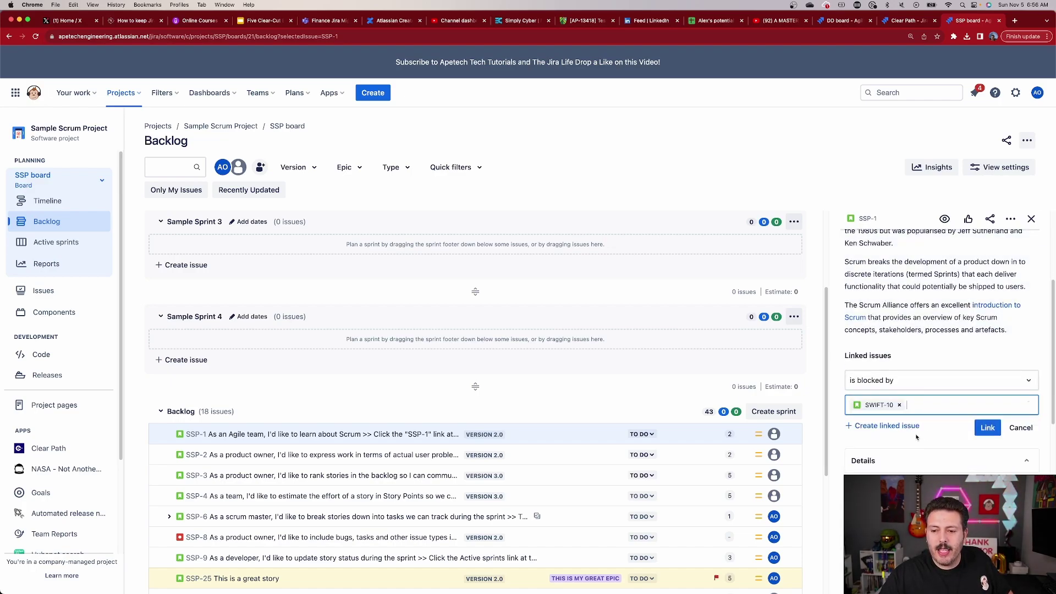
pyautogui.click(985, 427)
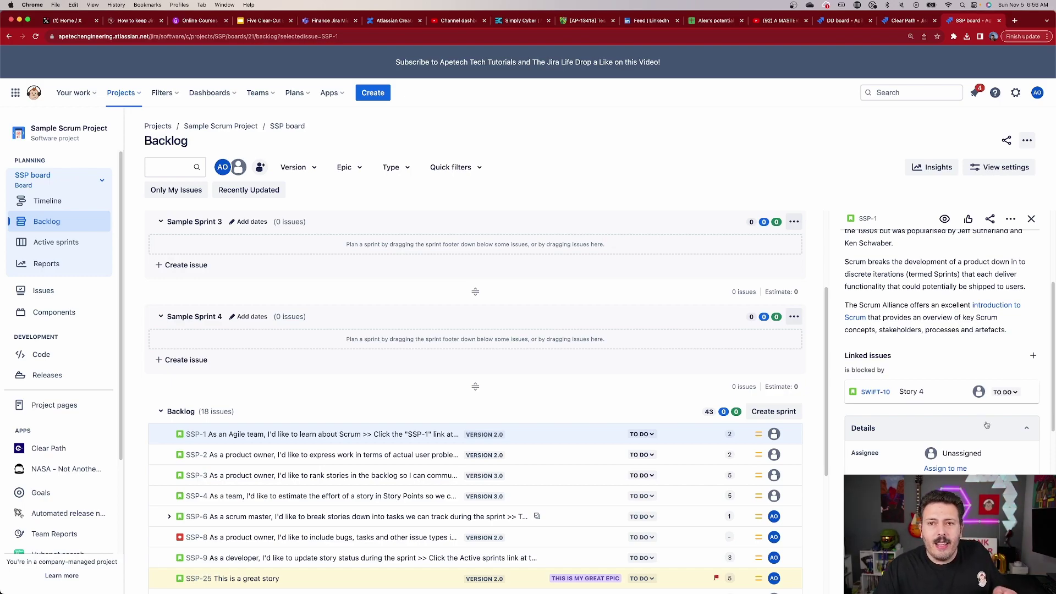
pyautogui.moveTo(574, 457)
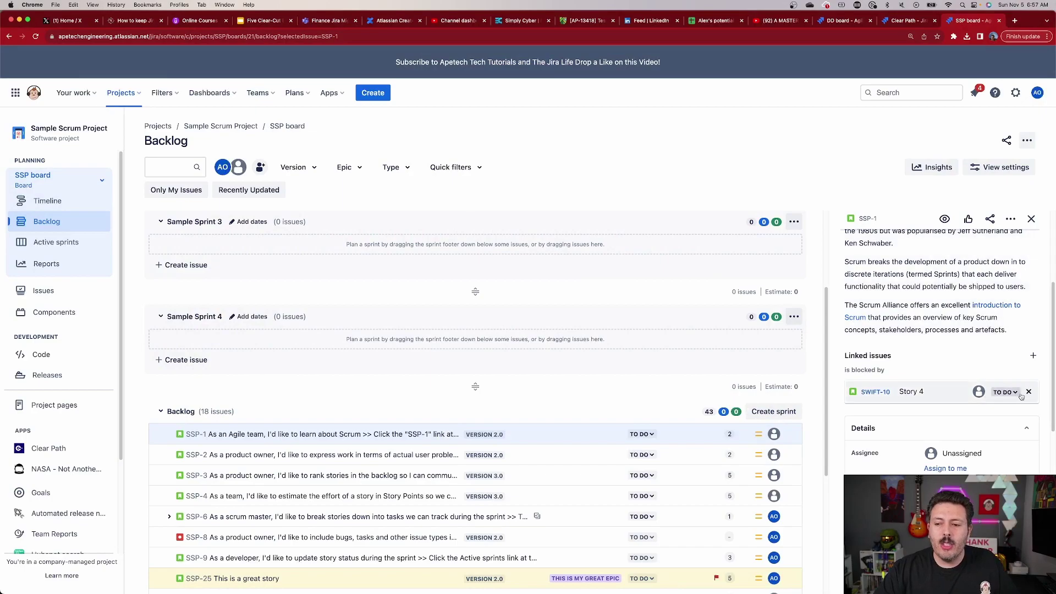
# Step: Remove SSP-1's link to SWIFT-10 and open the Clear Path app
pyautogui.click(1027, 392)
pyautogui.click(559, 149)
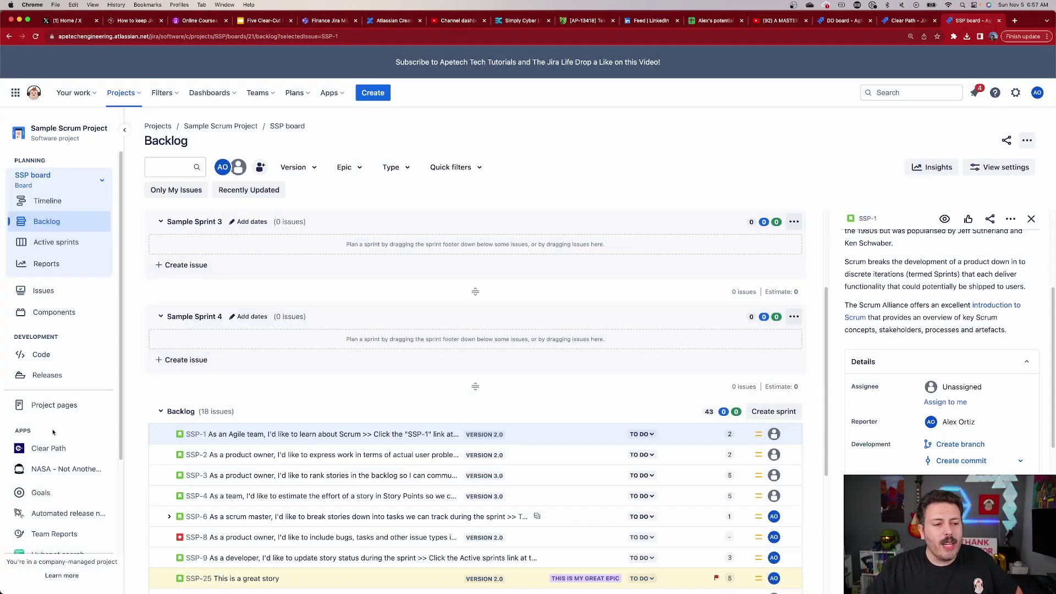
pyautogui.click(49, 449)
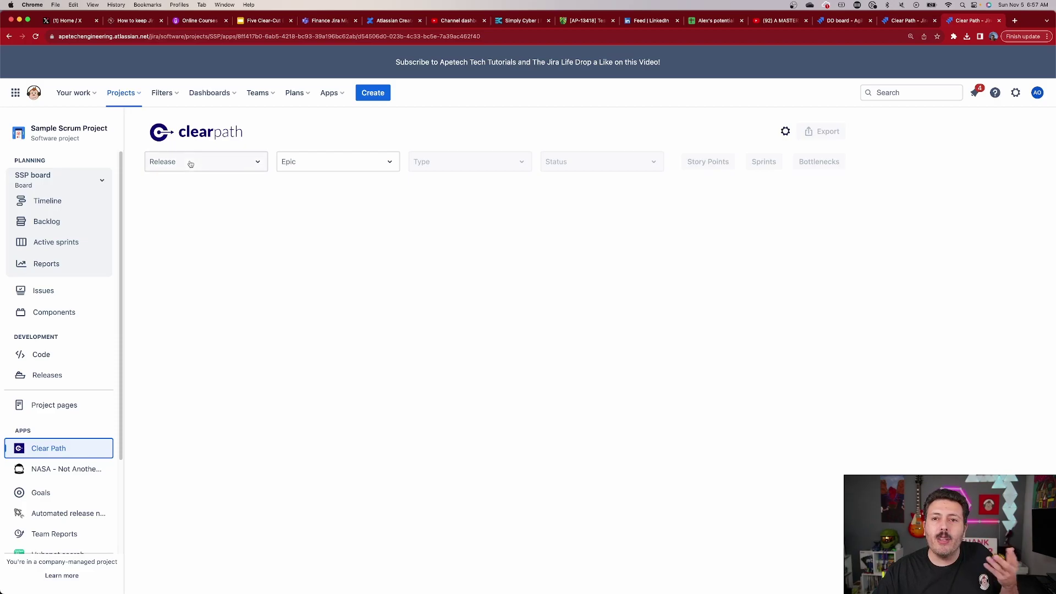
# Step: Filter the Clear Path map to the Version 2.0 release
pyautogui.click(192, 161)
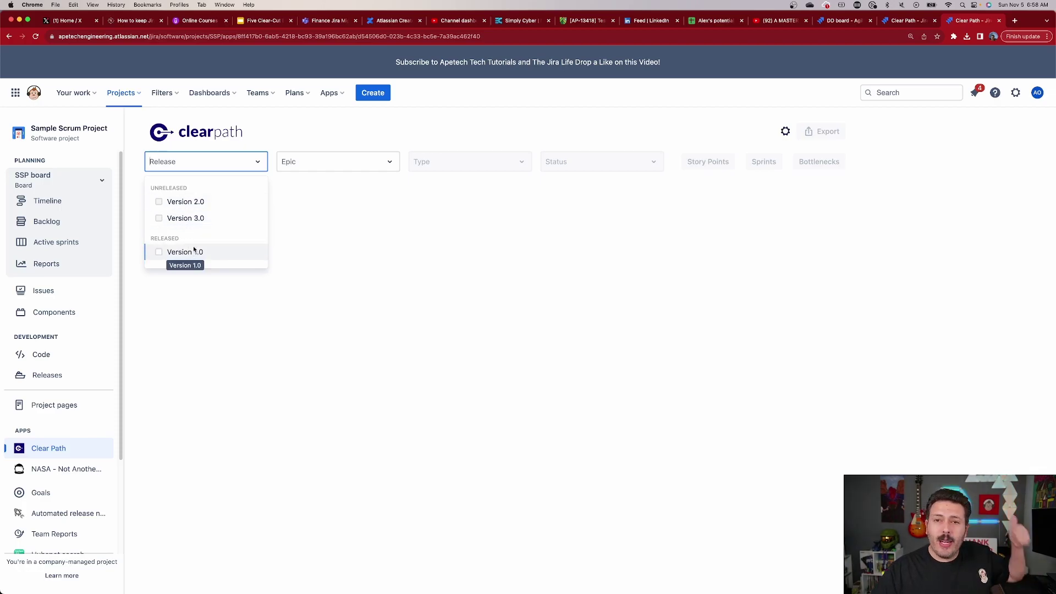
pyautogui.click(193, 203)
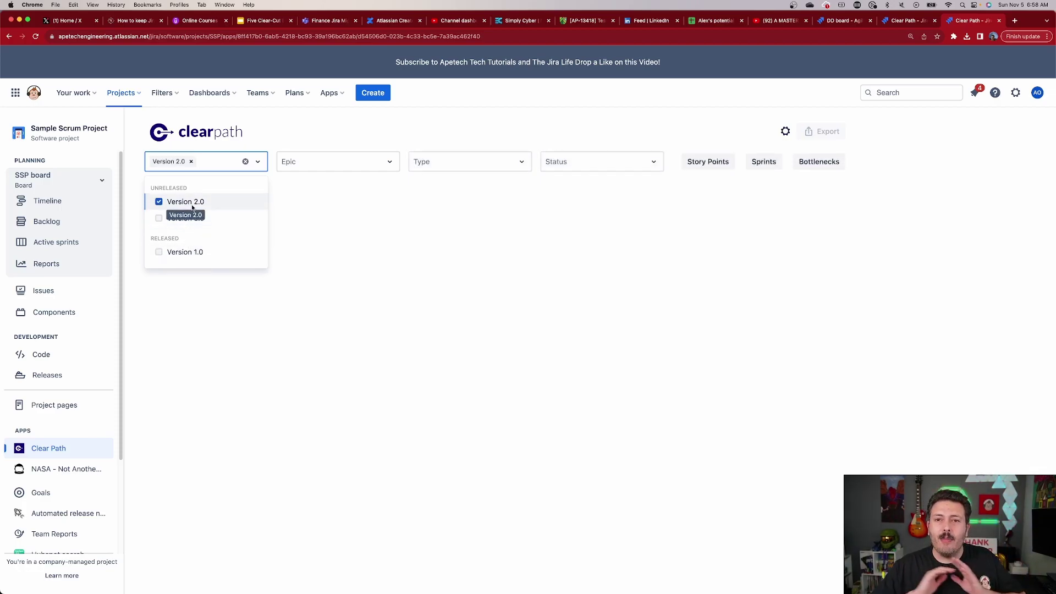
pyautogui.click(503, 251)
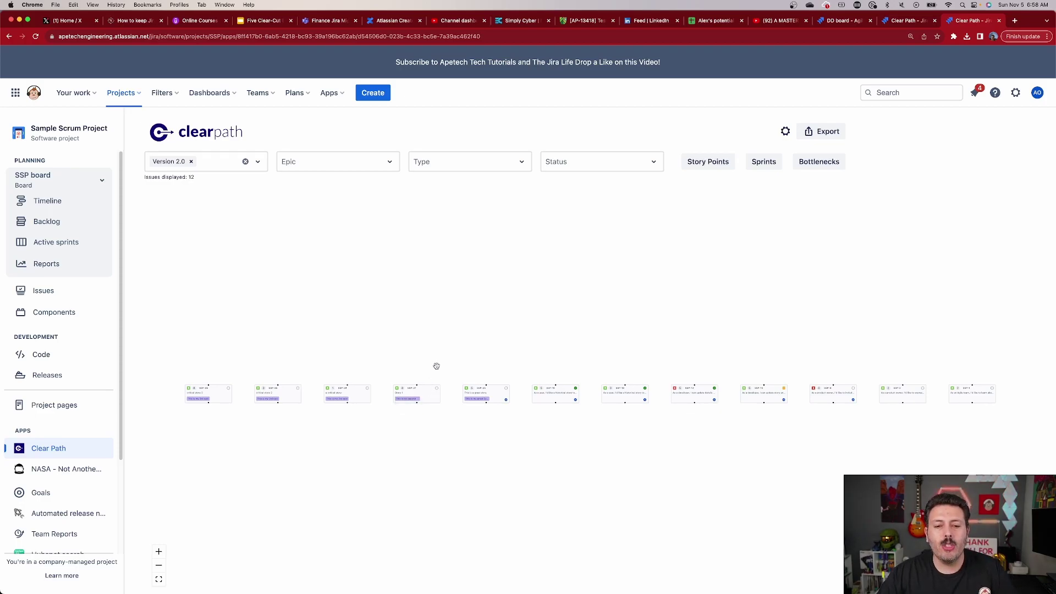
# Step: Zoom and pan across the map to read the 12 issue cards, from SSP-34 to SSP-2
pyautogui.scroll(2, 501, 380)
pyautogui.scroll(2, 501, 380)
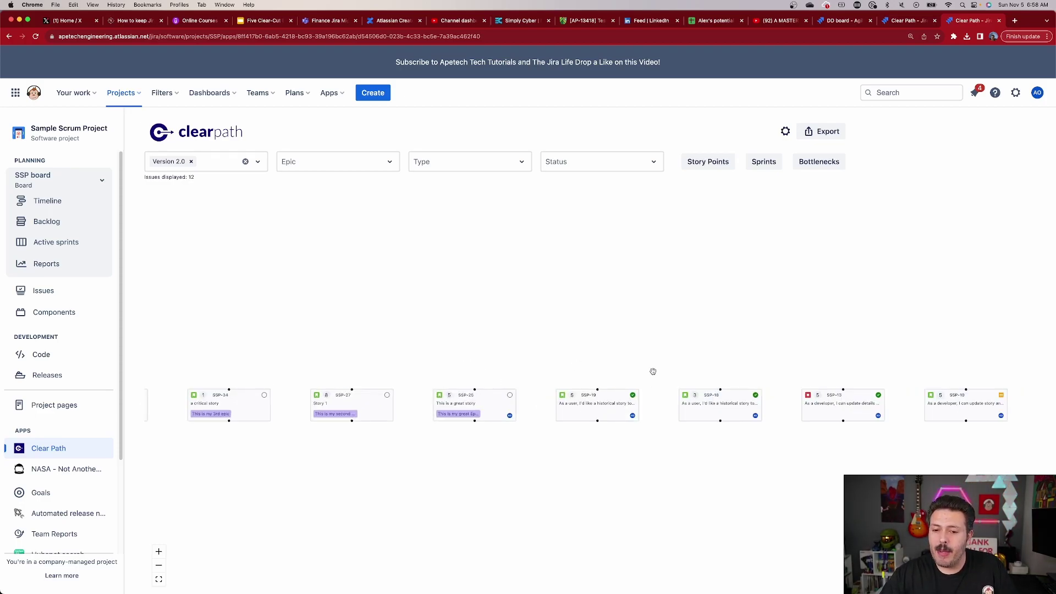
pyautogui.hscroll(-5, 658, 372)
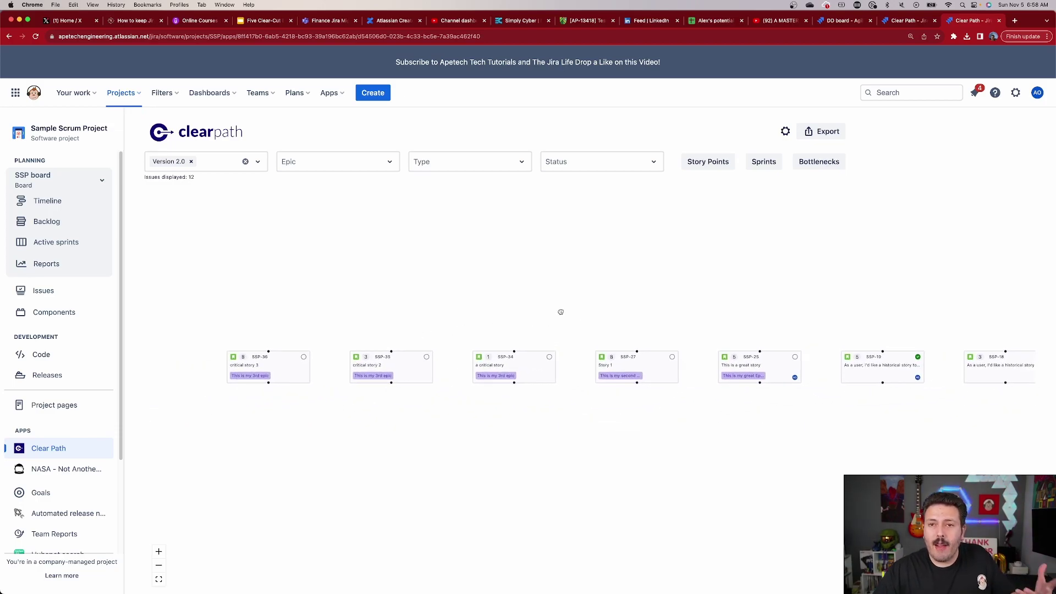
pyautogui.scroll(-1, 561, 312)
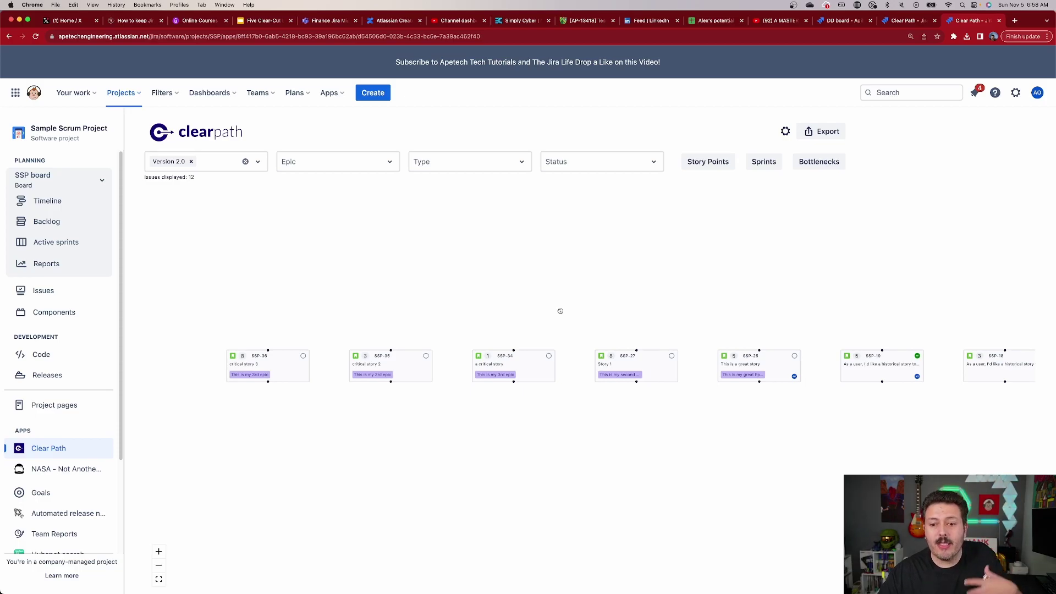
pyautogui.hscroll(1, 560, 312)
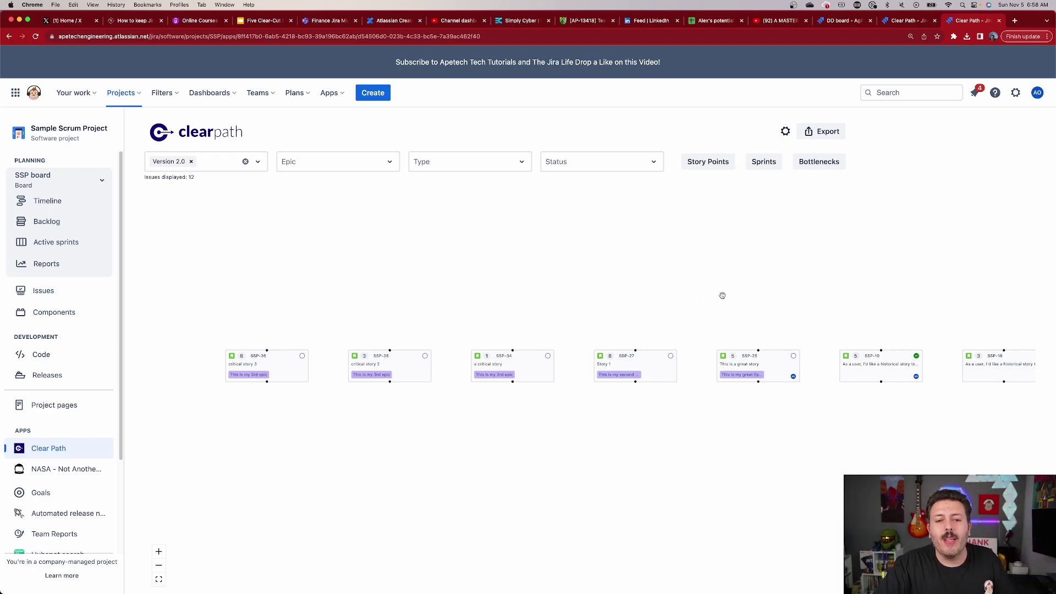
pyautogui.moveTo(900, 403); pyautogui.dragTo(666, 389)
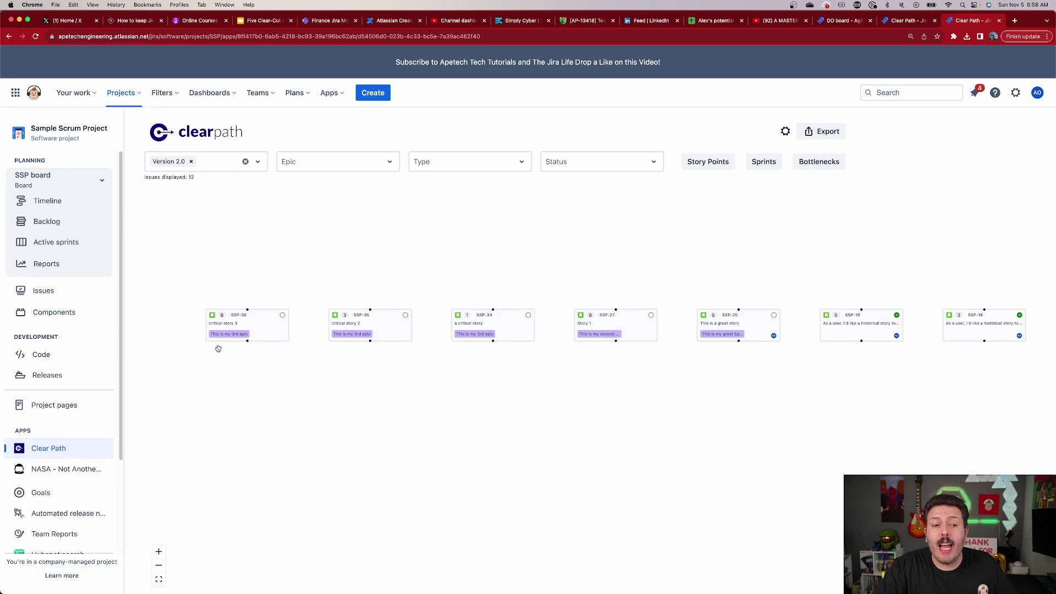
pyautogui.moveTo(877, 380); pyautogui.dragTo(585, 365)
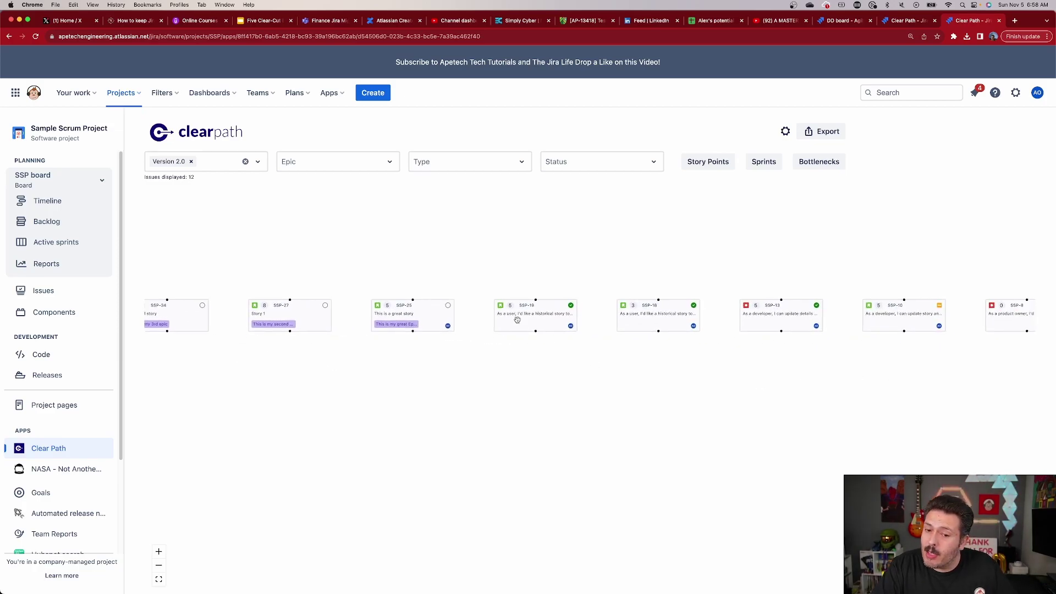
pyautogui.moveTo(967, 356); pyautogui.dragTo(737, 364)
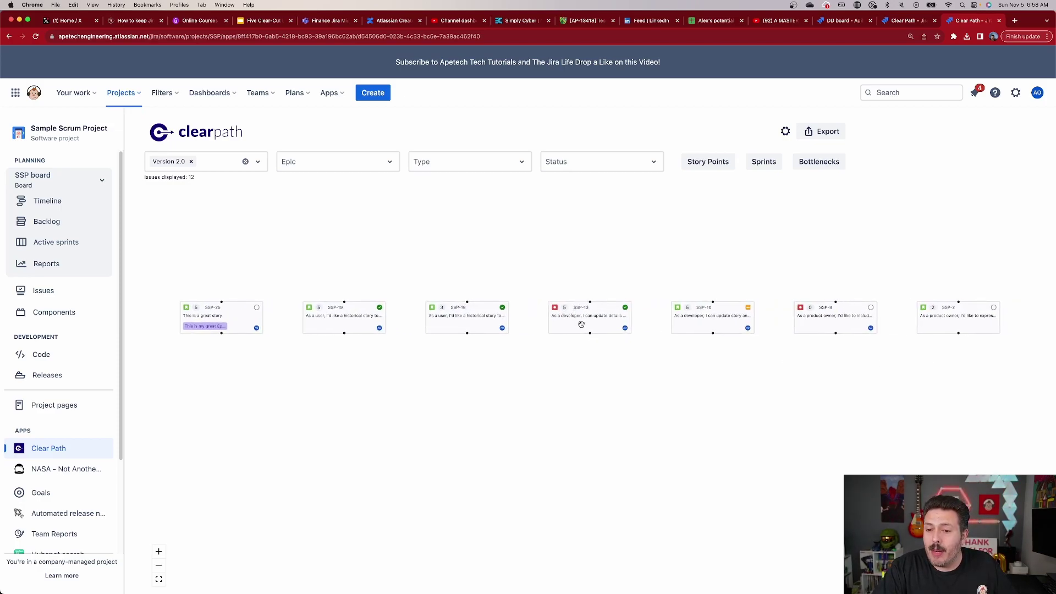
pyautogui.hscroll(-10, 764, 406)
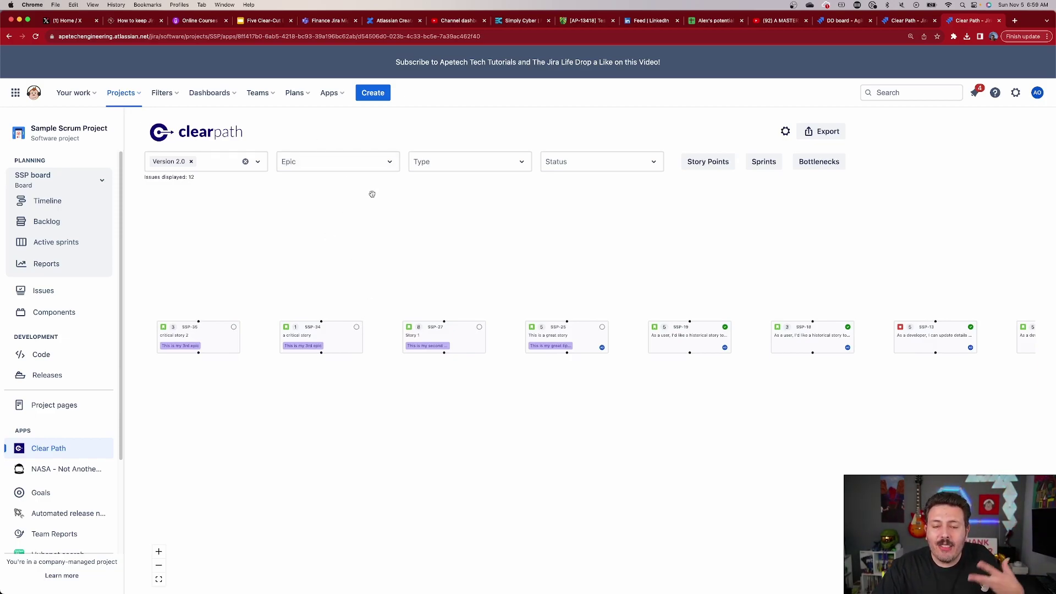
# Step: Filter the map to the epic 'This is my 3rd epic', then clear that epic filter
pyautogui.click(313, 168)
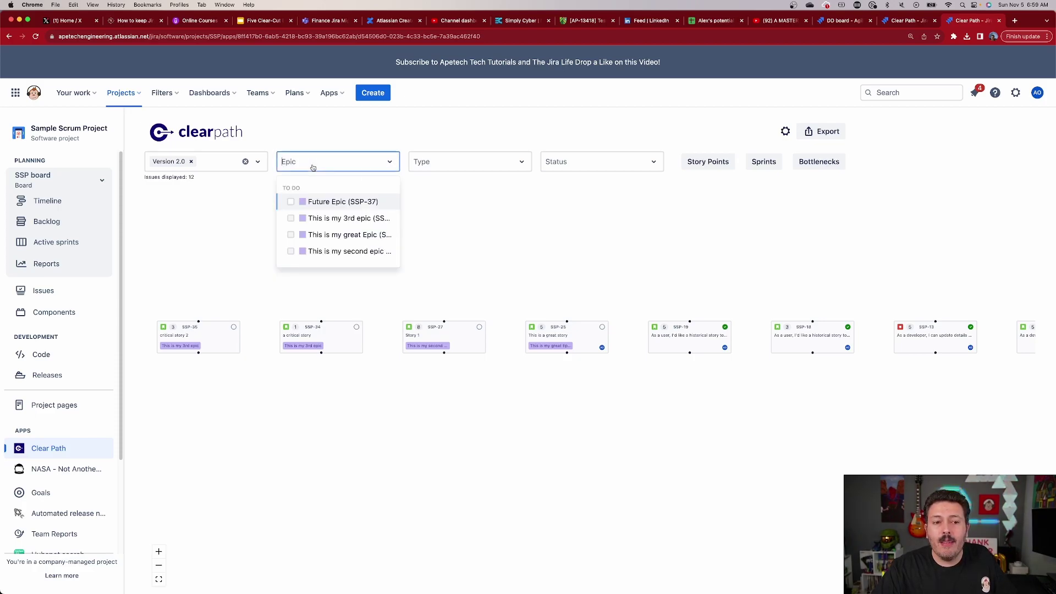
pyautogui.click(291, 219)
pyautogui.click(472, 238)
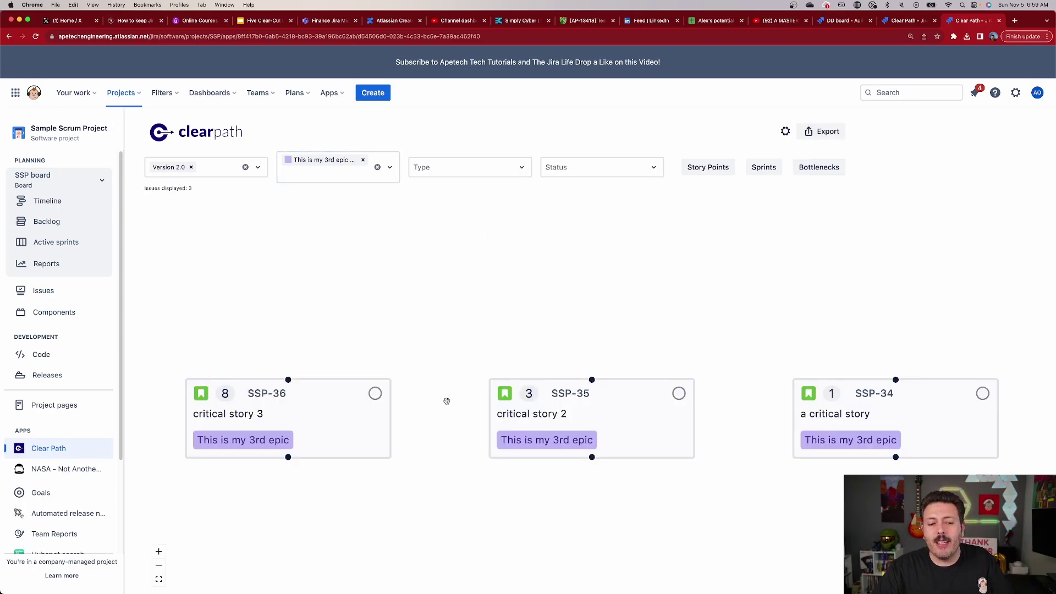
pyautogui.scroll(-3, 437, 385)
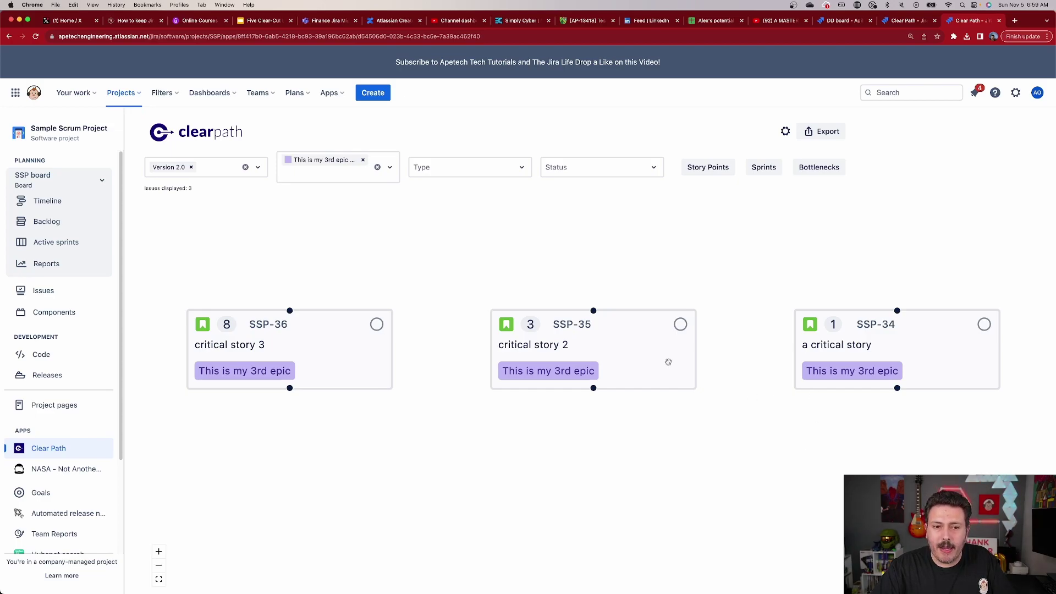
pyautogui.click(363, 160)
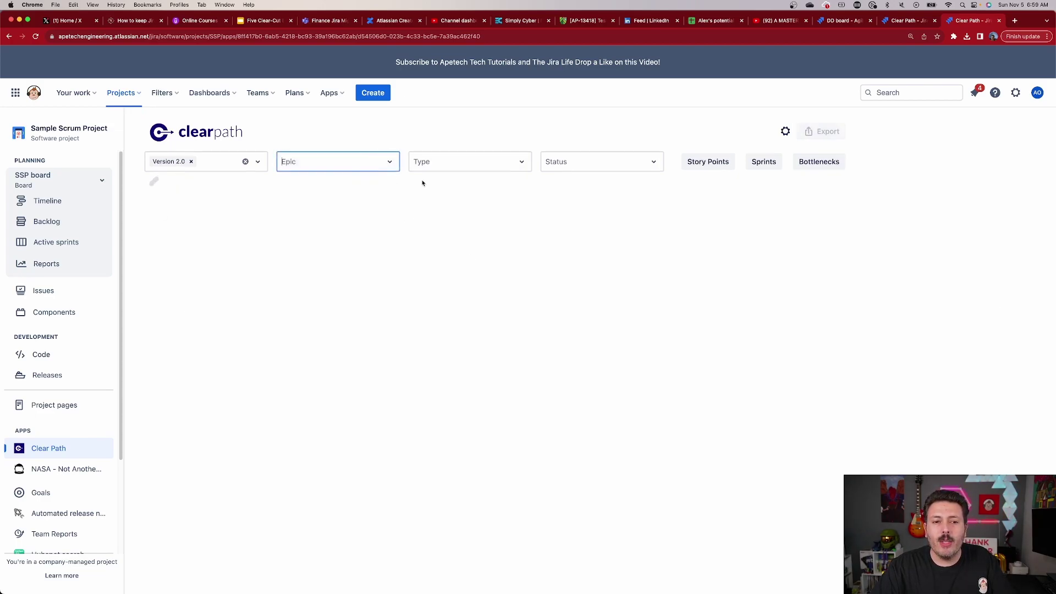
# Step: Add Story and Task to the Type filter, then remove both so all types show
pyautogui.click(461, 167)
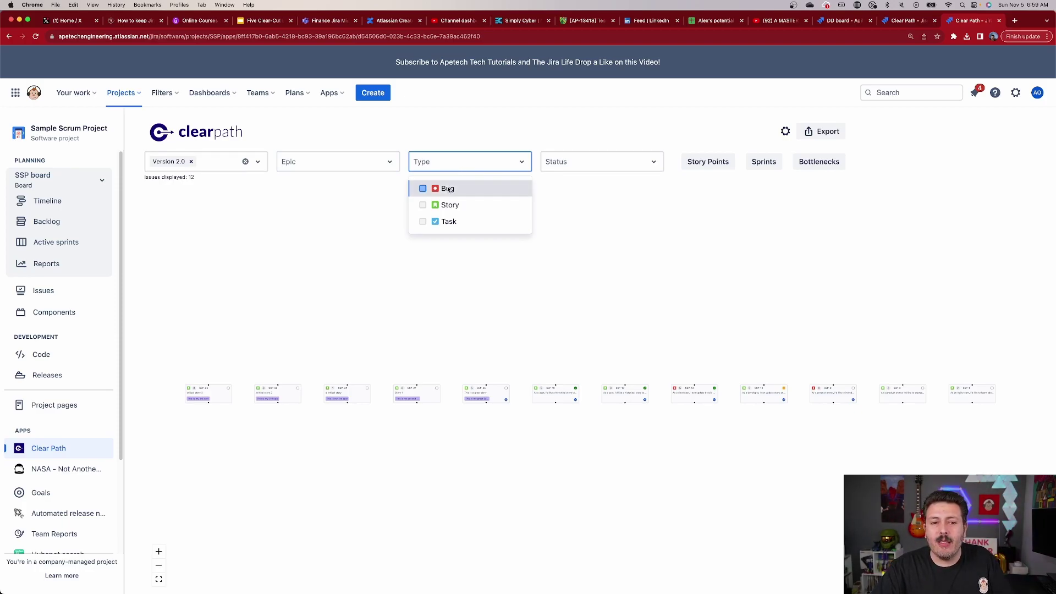
pyautogui.click(450, 204)
pyautogui.click(465, 221)
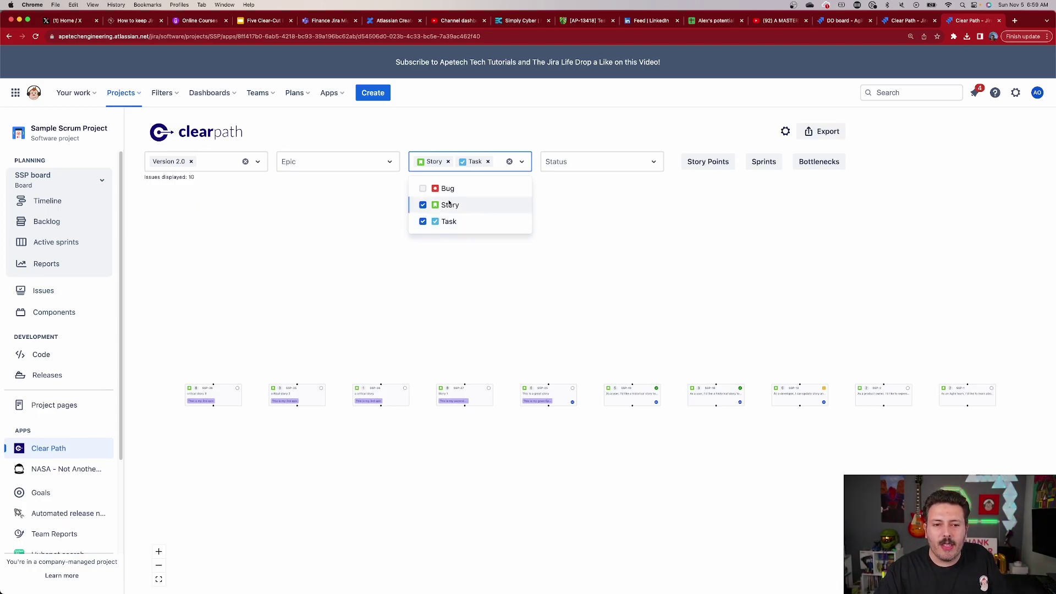
pyautogui.click(488, 161)
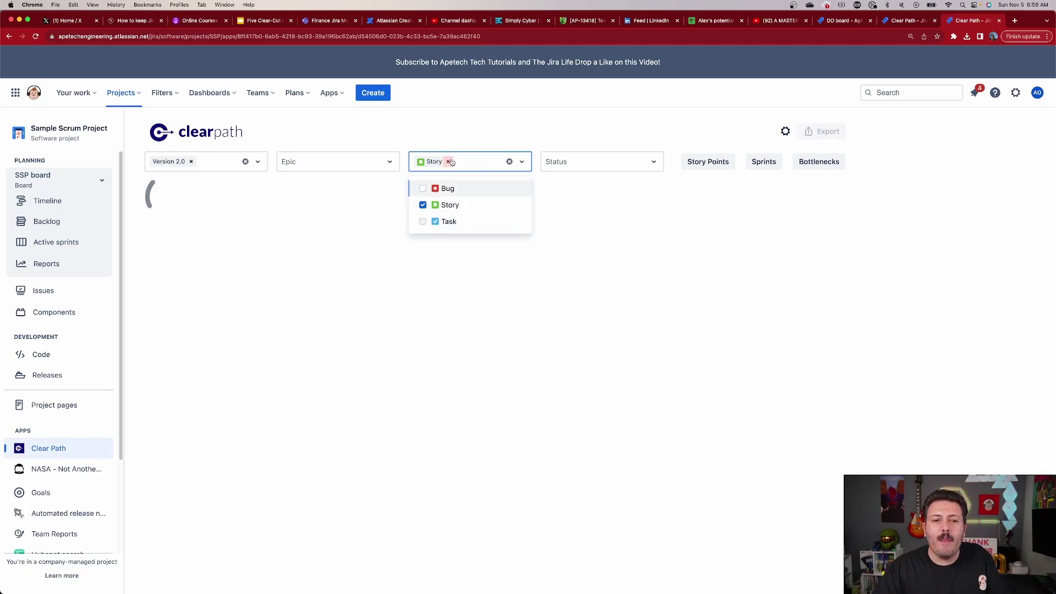
pyautogui.click(448, 161)
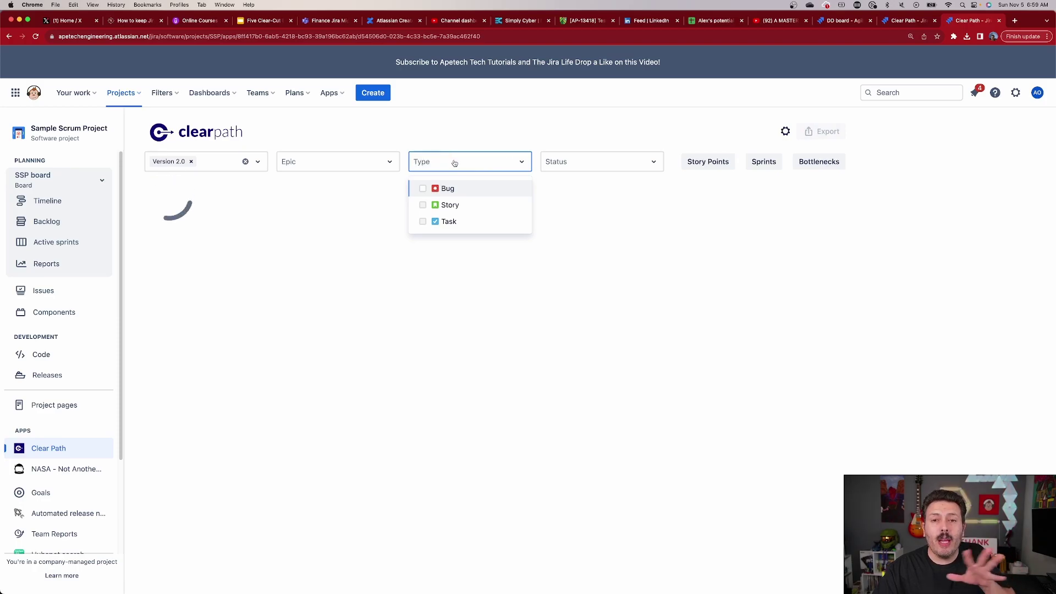
pyautogui.click(644, 201)
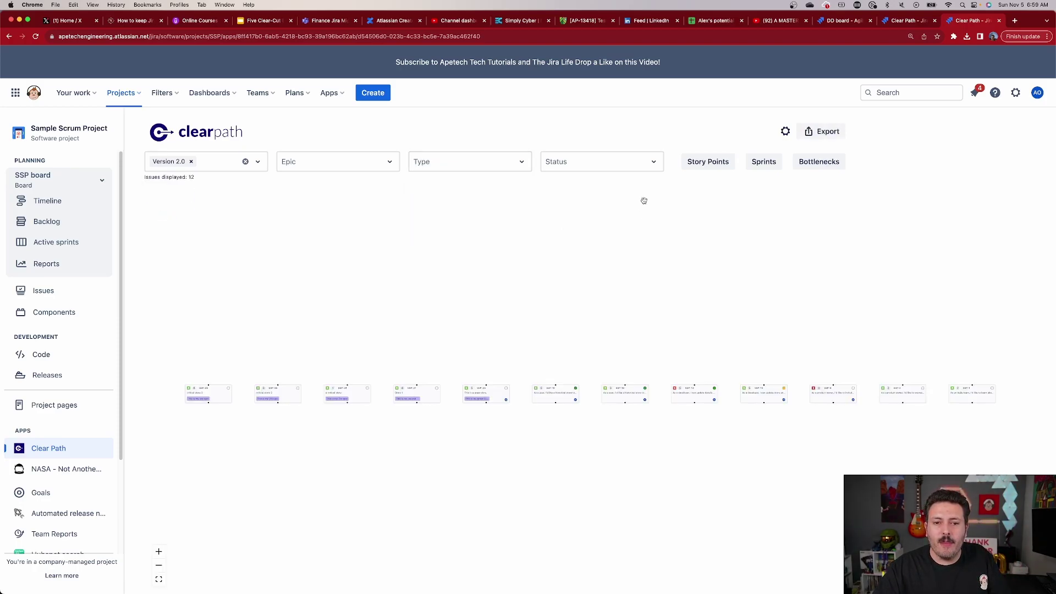
pyautogui.click(633, 168)
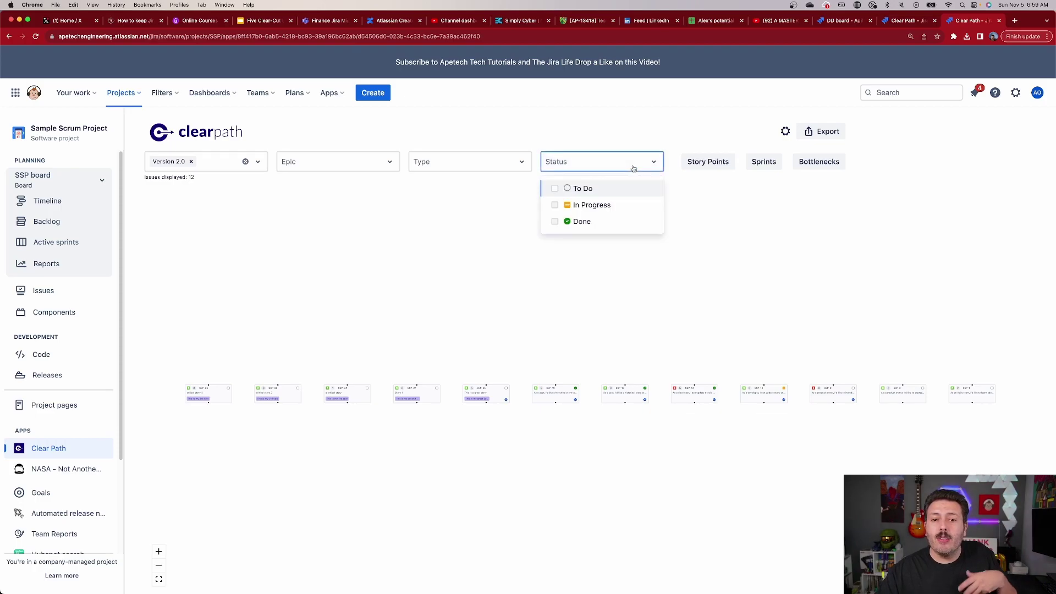
pyautogui.click(589, 190)
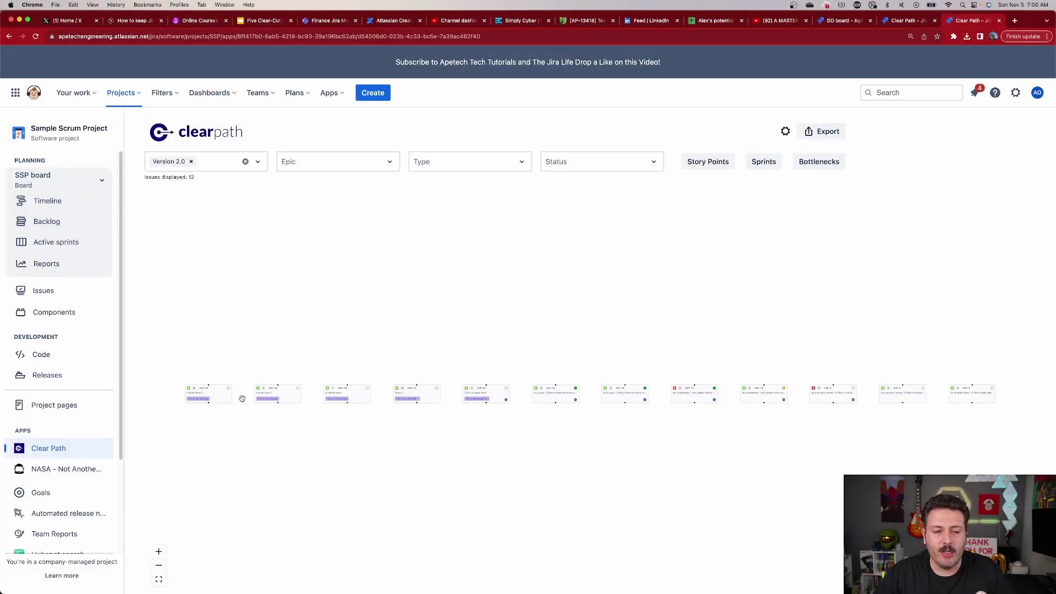
# Step: Raise SSP-34 above the row and connect it as a blocker of SSP-35
pyautogui.scroll(5, 242, 398)
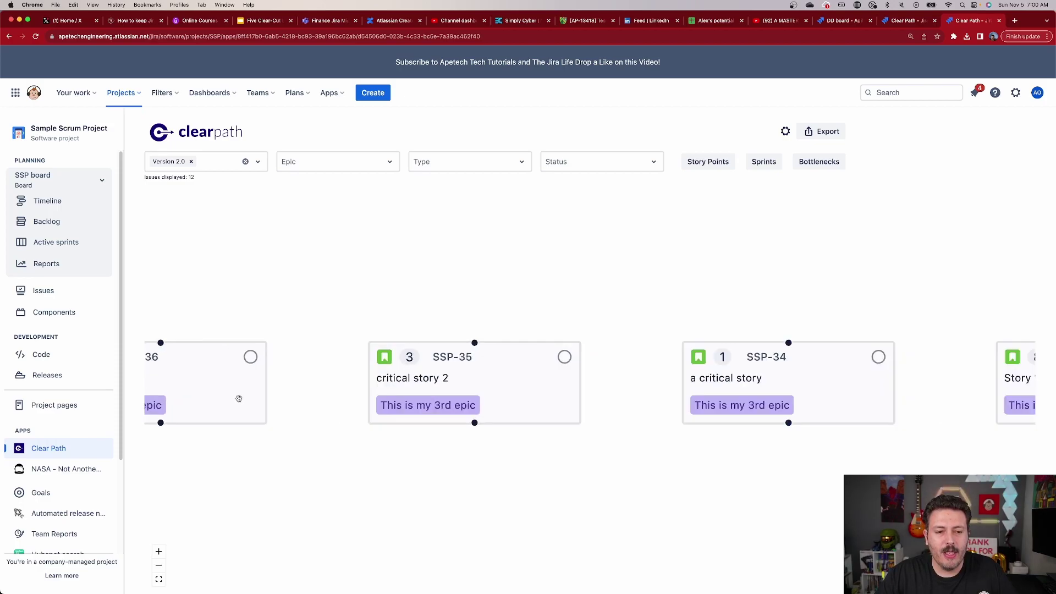
pyautogui.moveTo(325, 443); pyautogui.dragTo(526, 368)
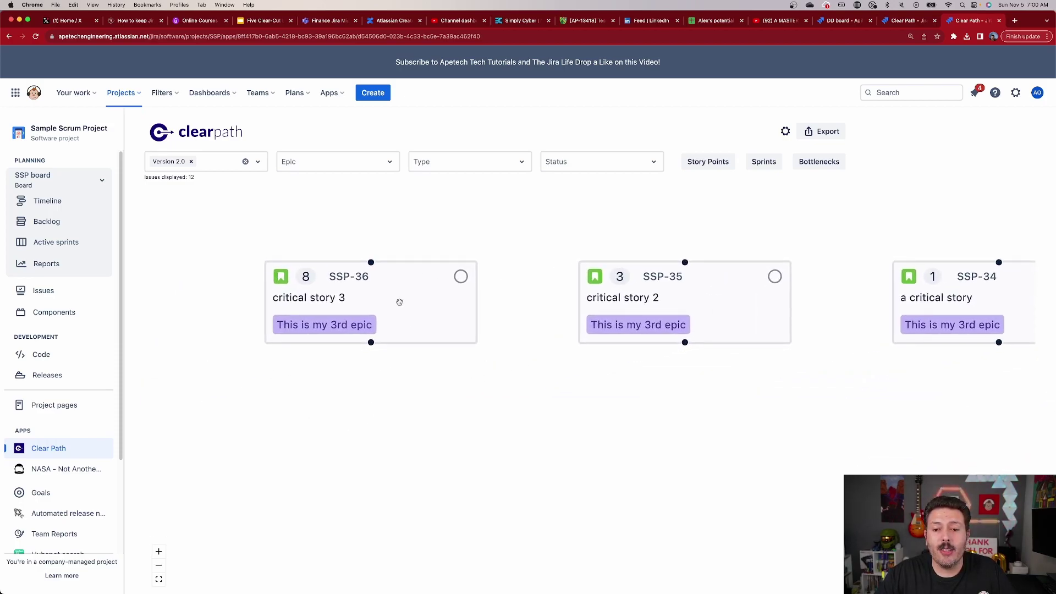
pyautogui.moveTo(861, 338); pyautogui.dragTo(454, 347)
pyautogui.moveTo(588, 312); pyautogui.dragTo(594, 384)
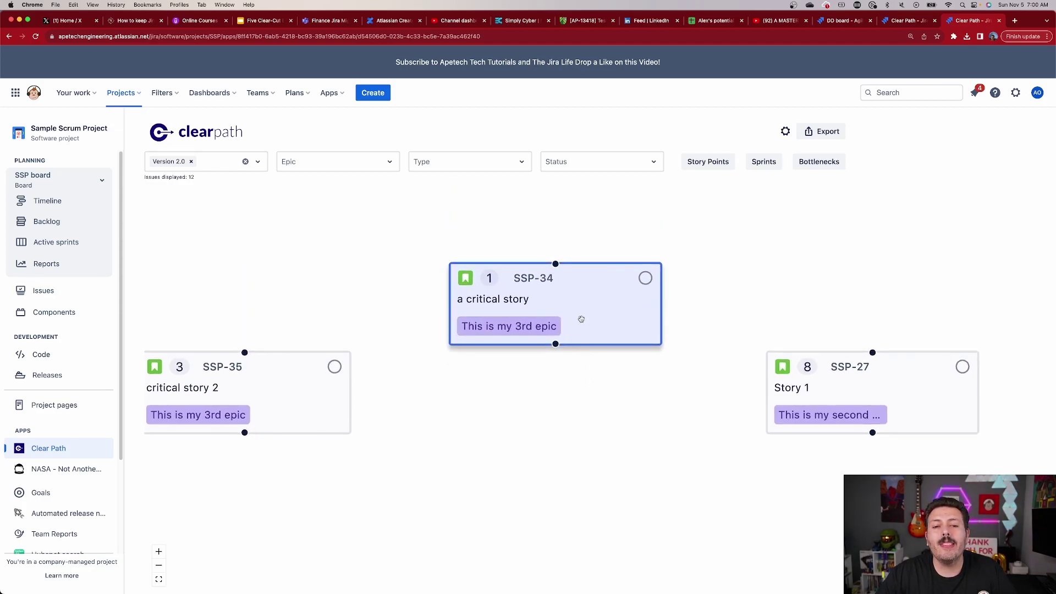
pyautogui.moveTo(581, 318); pyautogui.dragTo(570, 251)
pyautogui.scroll(-5, 550, 328)
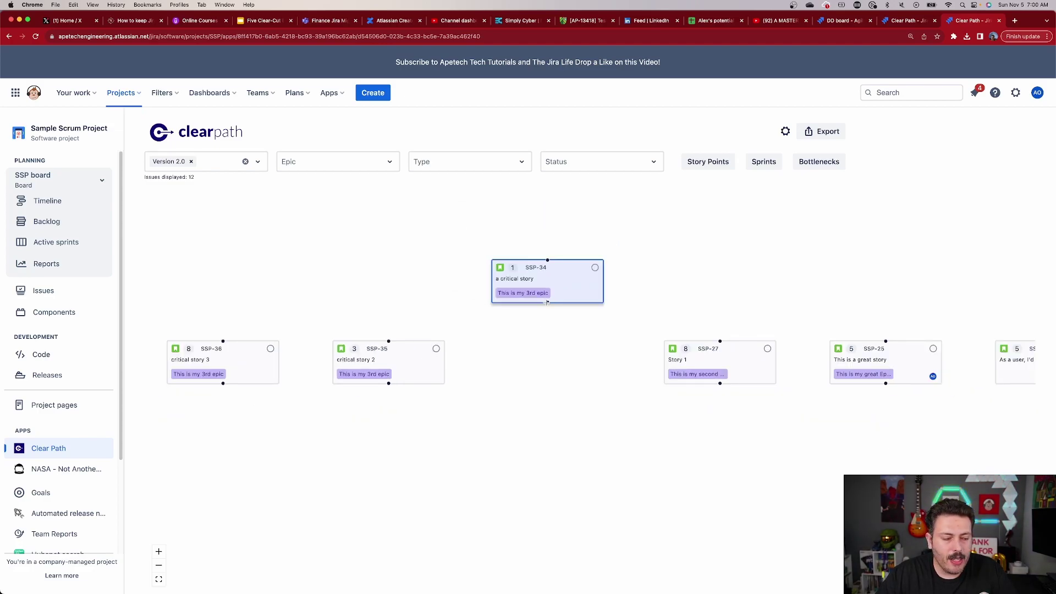
pyautogui.moveTo(547, 302); pyautogui.dragTo(385, 338)
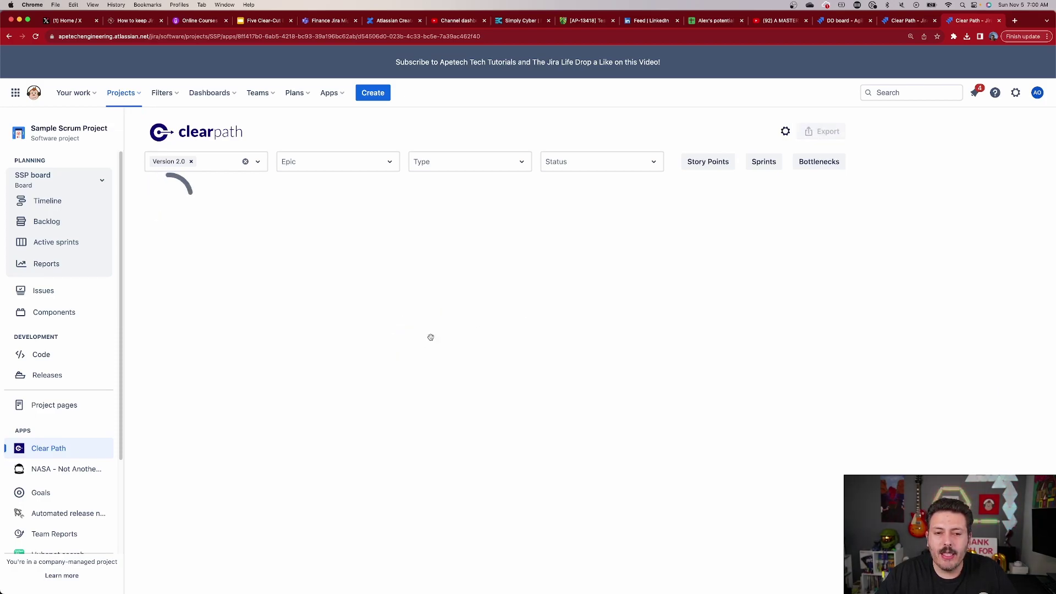
# Step: Place SSP-36 below SSP-35 and connect SSP-35 as its blocker
pyautogui.scroll(5, 334, 407)
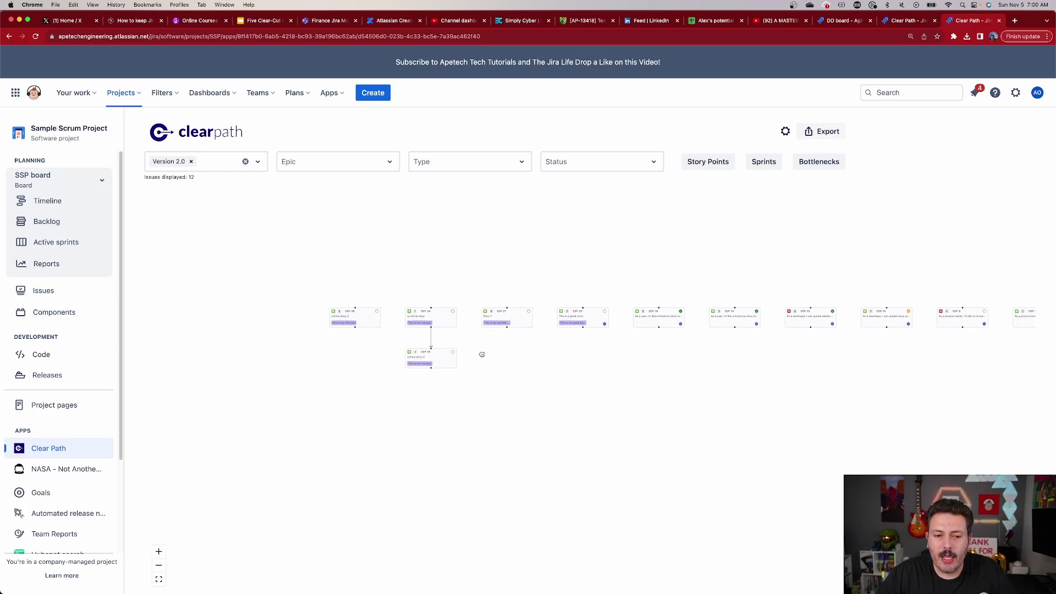
pyautogui.scroll(1, 440, 323)
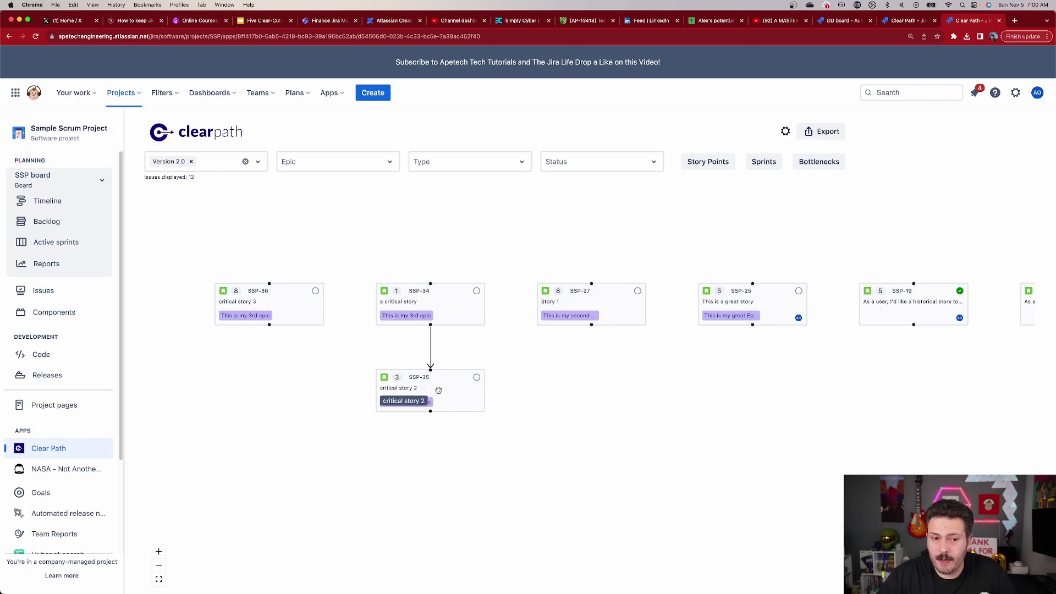
pyautogui.moveTo(292, 309); pyautogui.dragTo(455, 492)
pyautogui.moveTo(430, 412); pyautogui.dragTo(431, 468)
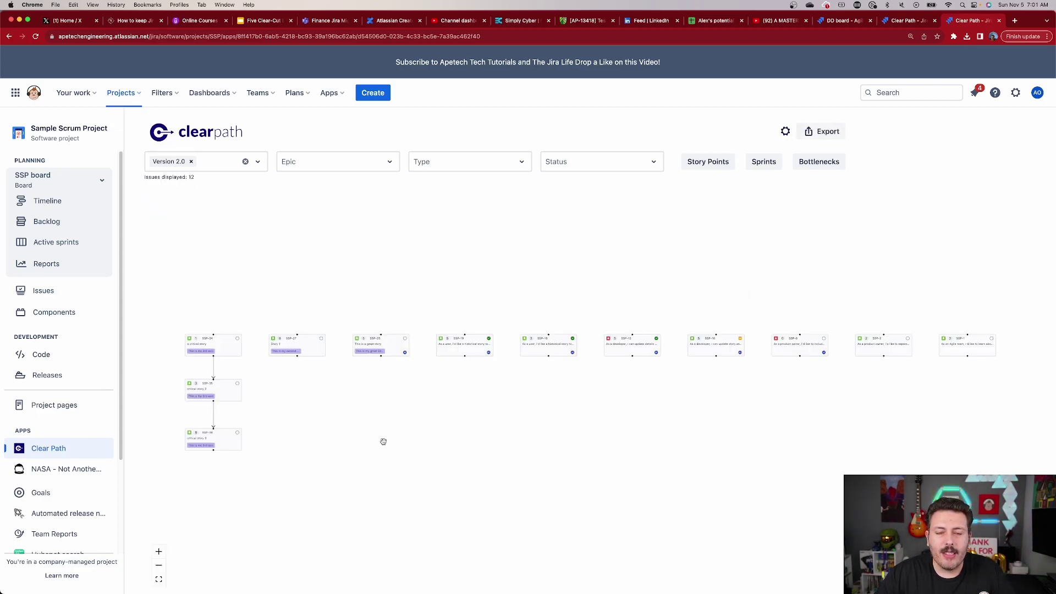
pyautogui.scroll(5, 192, 343)
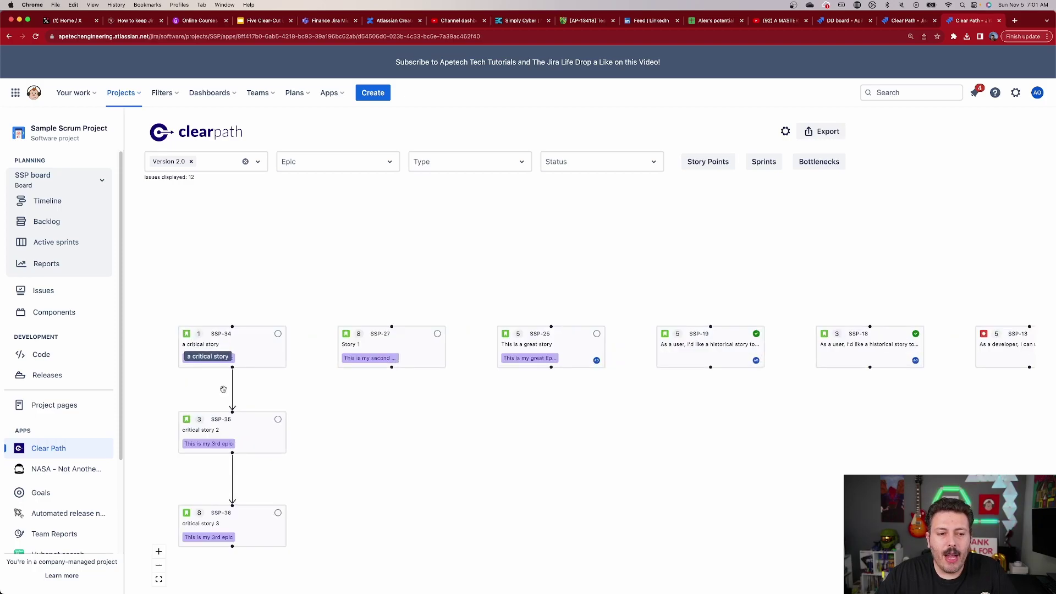
pyautogui.hscroll(-5, 560, 305)
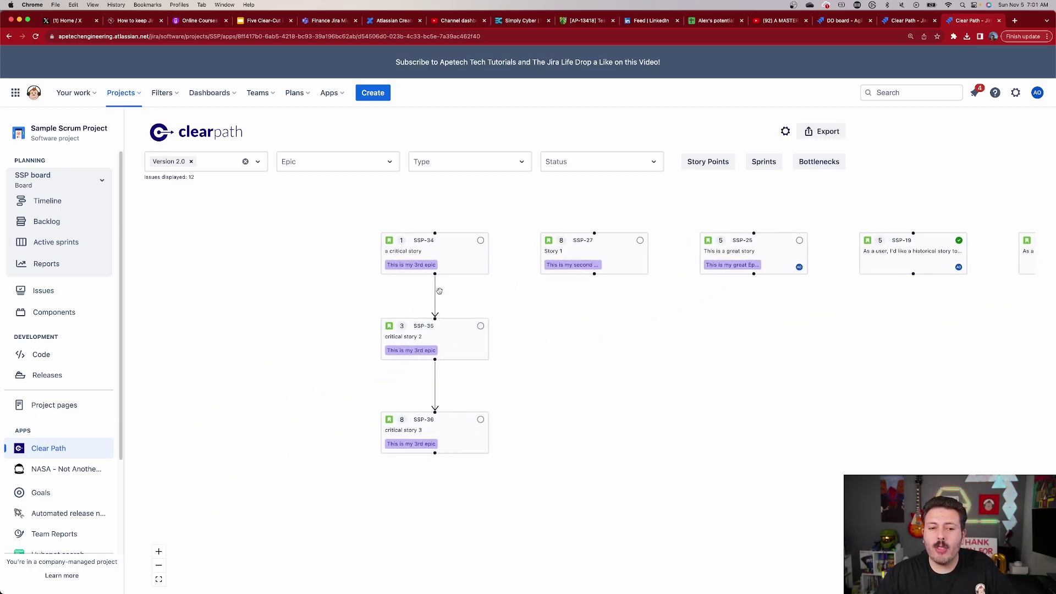
pyautogui.click(423, 326)
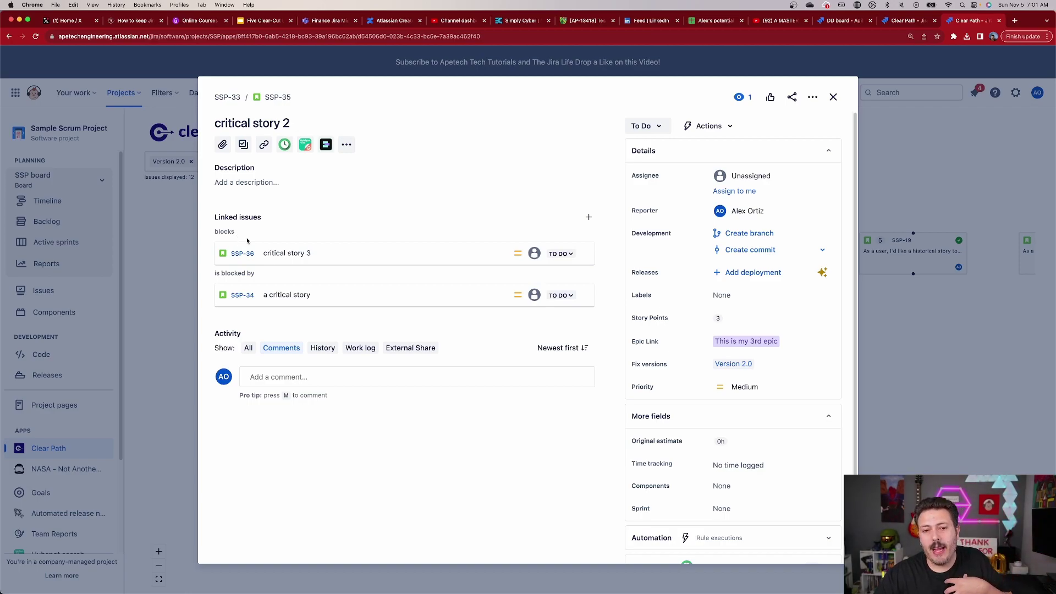
pyautogui.moveTo(297, 295)
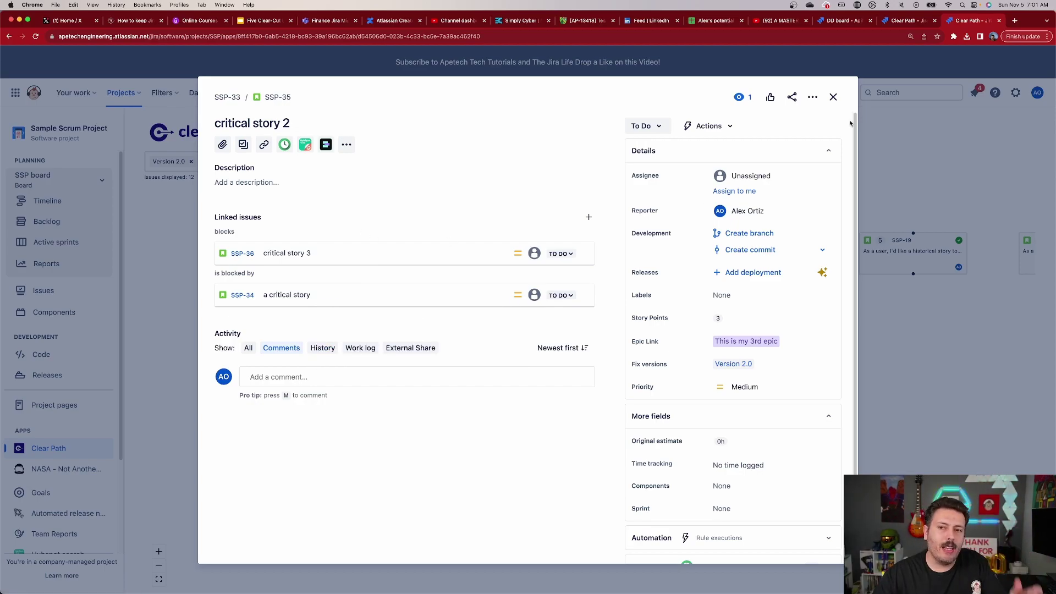
pyautogui.click(833, 97)
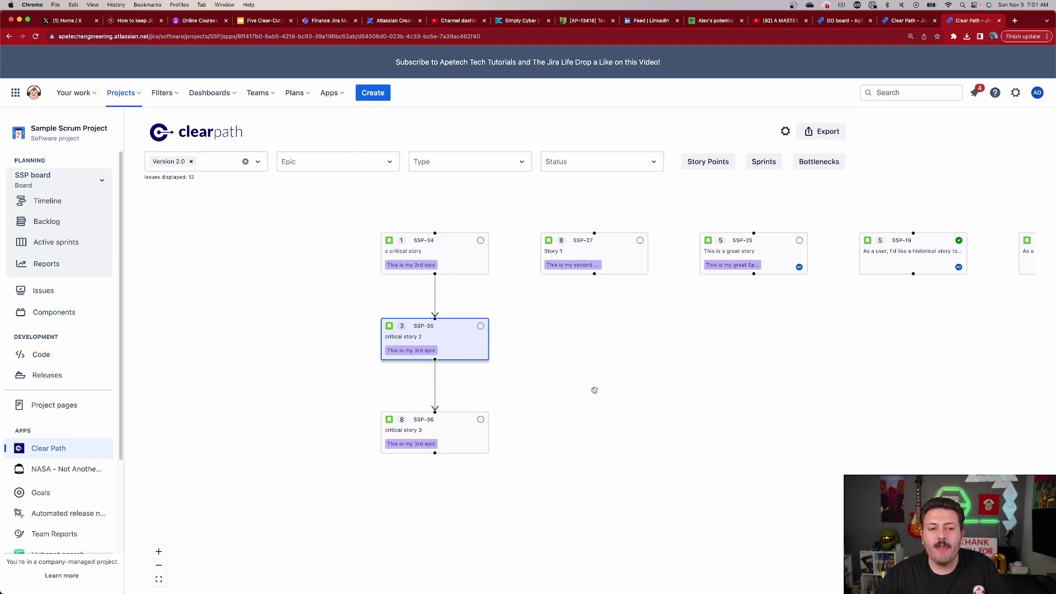
# Step: Stack SSP-25, SSP-19 and SSP-10 vertically, connecting each as a blocker of the next
pyautogui.moveTo(700, 347); pyautogui.dragTo(597, 347)
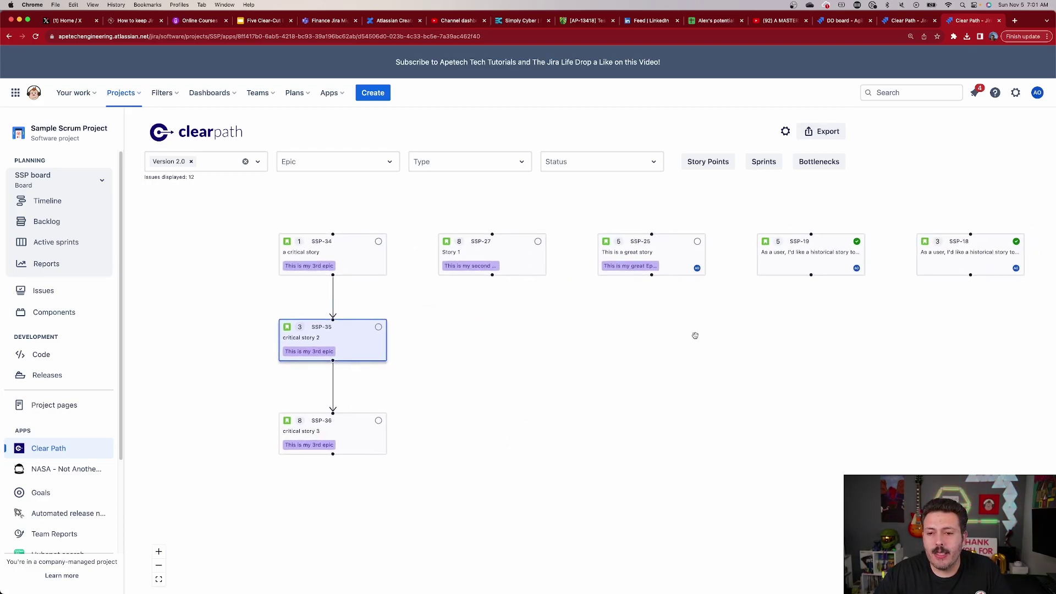
pyautogui.scroll(-3, 696, 336)
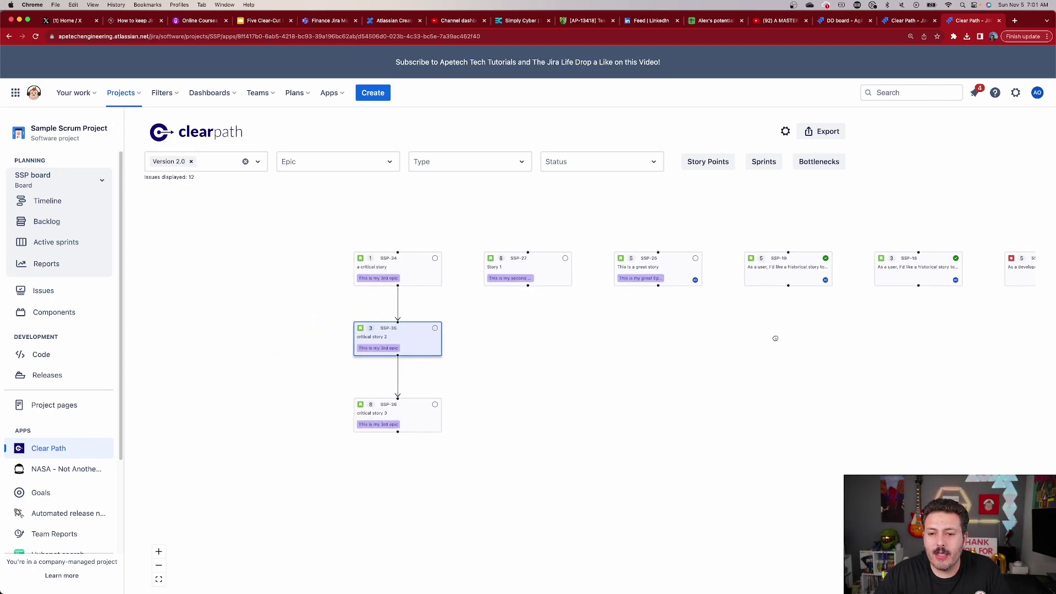
pyautogui.moveTo(771, 338); pyautogui.dragTo(668, 339)
pyautogui.moveTo(905, 379); pyautogui.dragTo(837, 373)
pyautogui.moveTo(486, 279); pyautogui.dragTo(493, 243)
pyautogui.moveTo(611, 263); pyautogui.dragTo(492, 344)
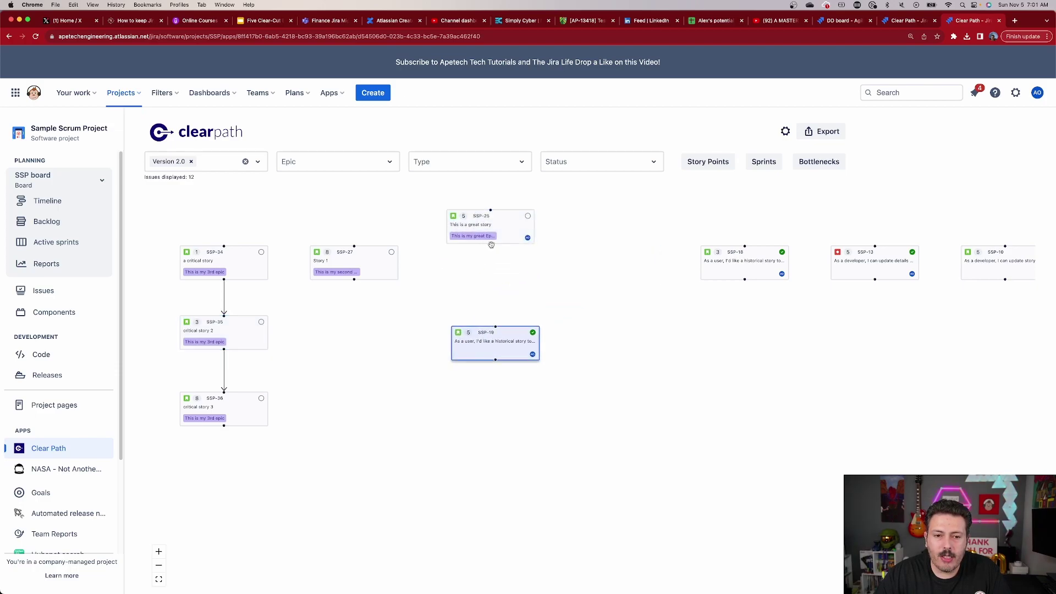
pyautogui.moveTo(494, 263); pyautogui.dragTo(497, 330)
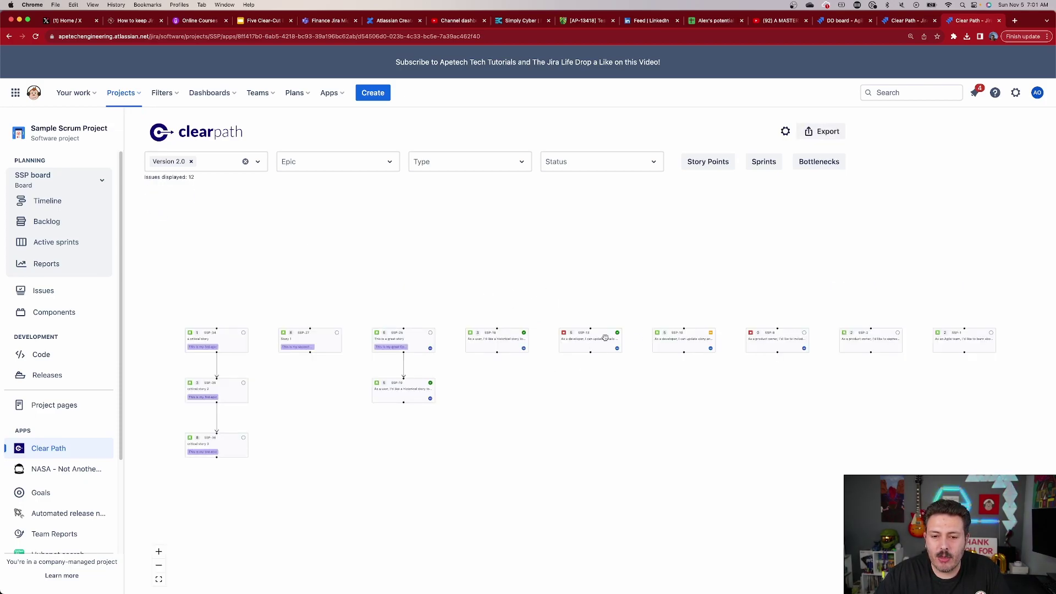
pyautogui.moveTo(667, 337); pyautogui.dragTo(514, 470)
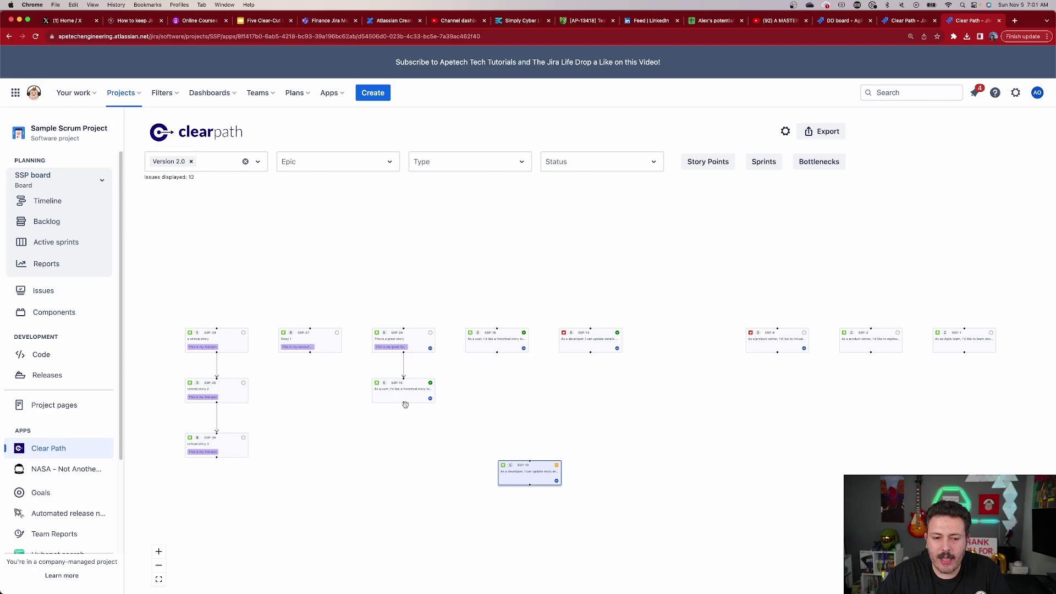
pyautogui.moveTo(404, 403); pyautogui.dragTo(529, 462)
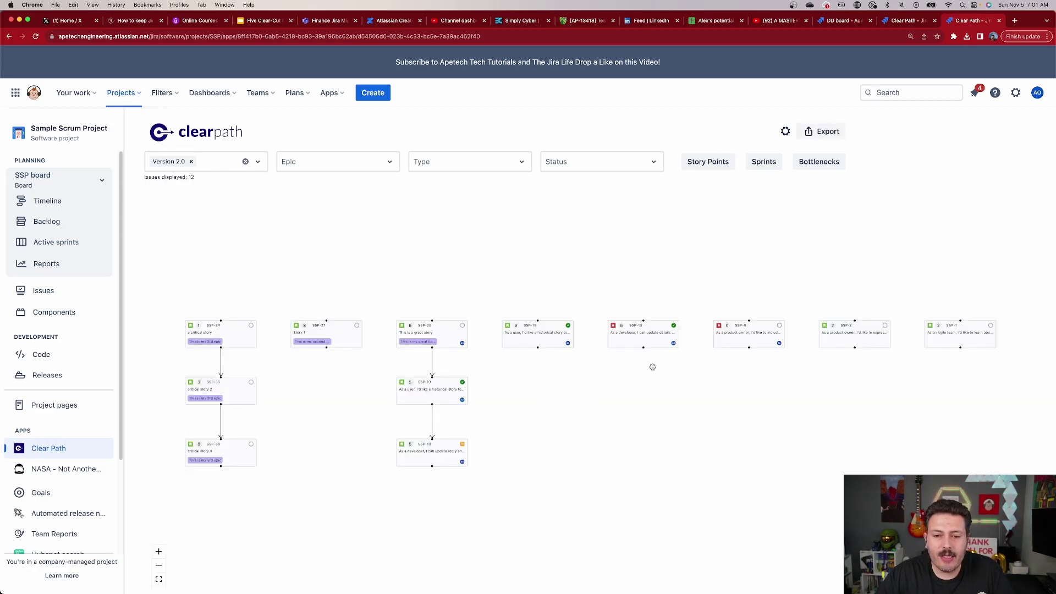
# Step: Make SSP-10 block SSP-2, and SSP-19 block SSP-18 and SSP-1
pyautogui.click(835, 337)
pyautogui.moveTo(835, 337); pyautogui.dragTo(398, 543)
pyautogui.moveTo(432, 467); pyautogui.dragTo(419, 526)
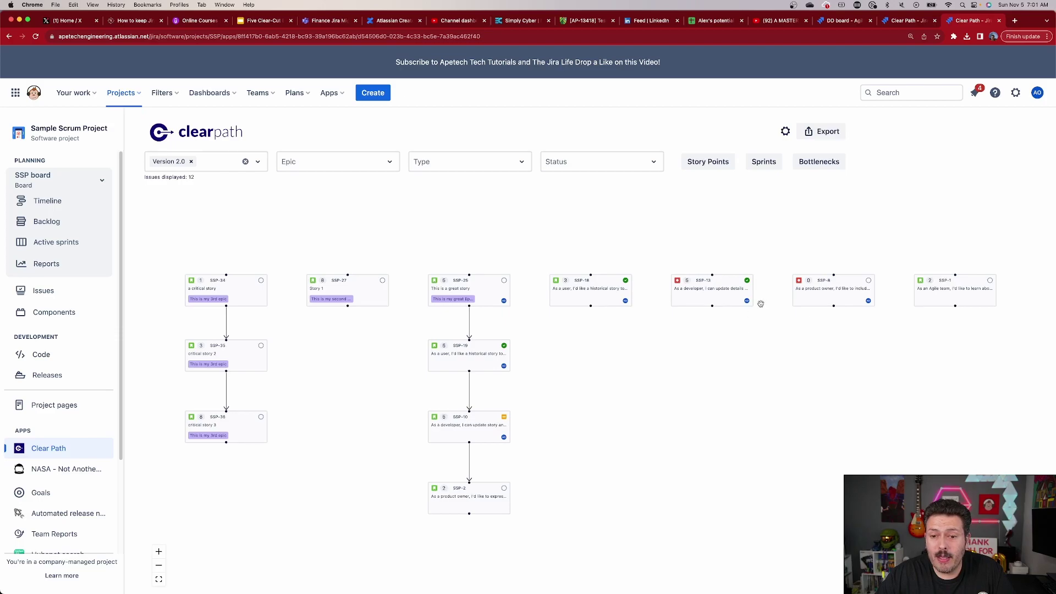
pyautogui.moveTo(586, 292); pyautogui.dragTo(606, 413)
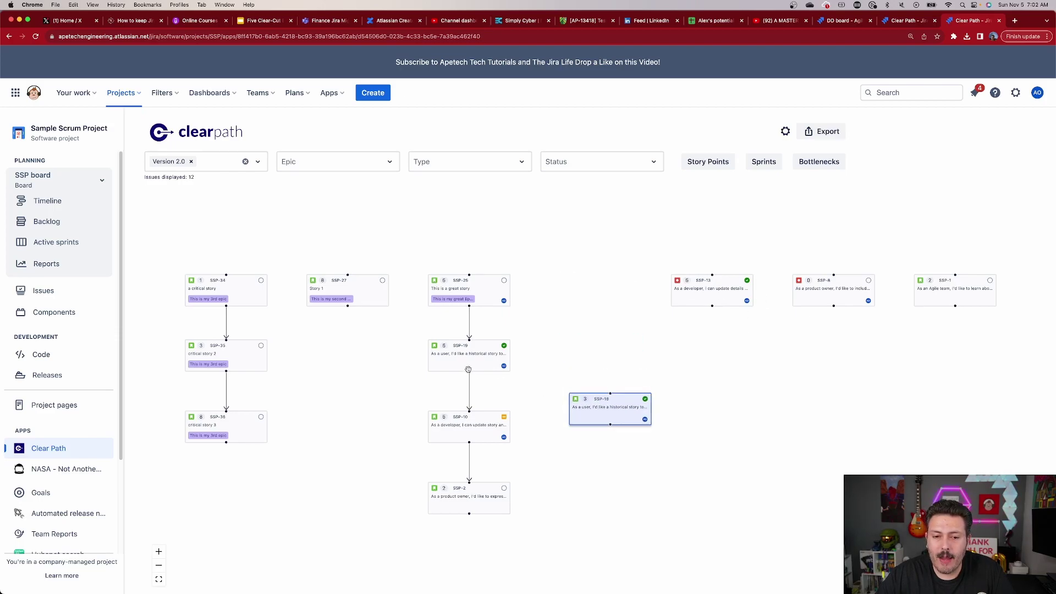
pyautogui.moveTo(469, 371); pyautogui.dragTo(610, 396)
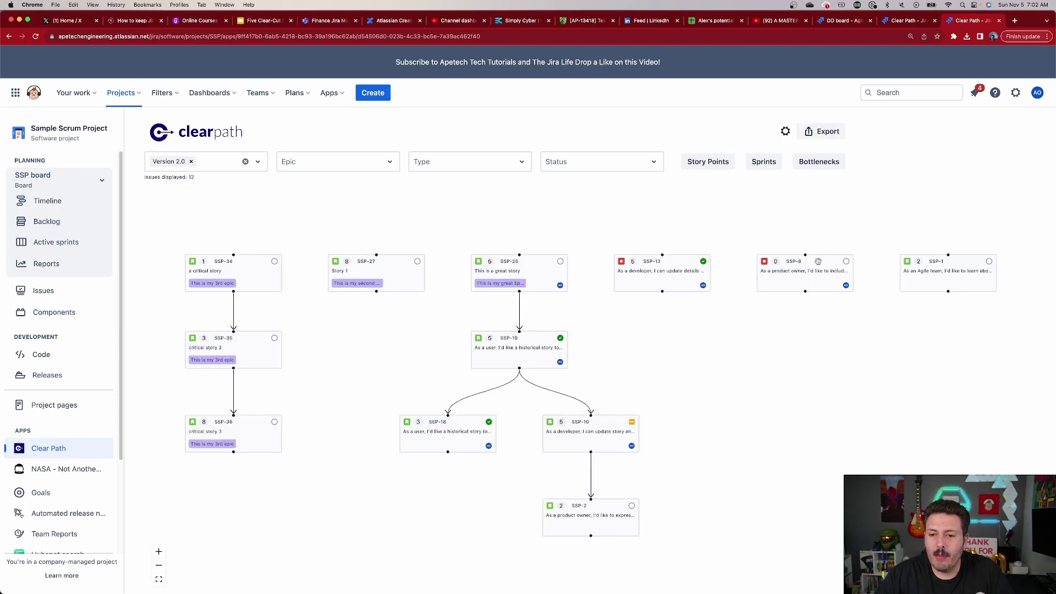
pyautogui.moveTo(932, 267); pyautogui.dragTo(758, 431)
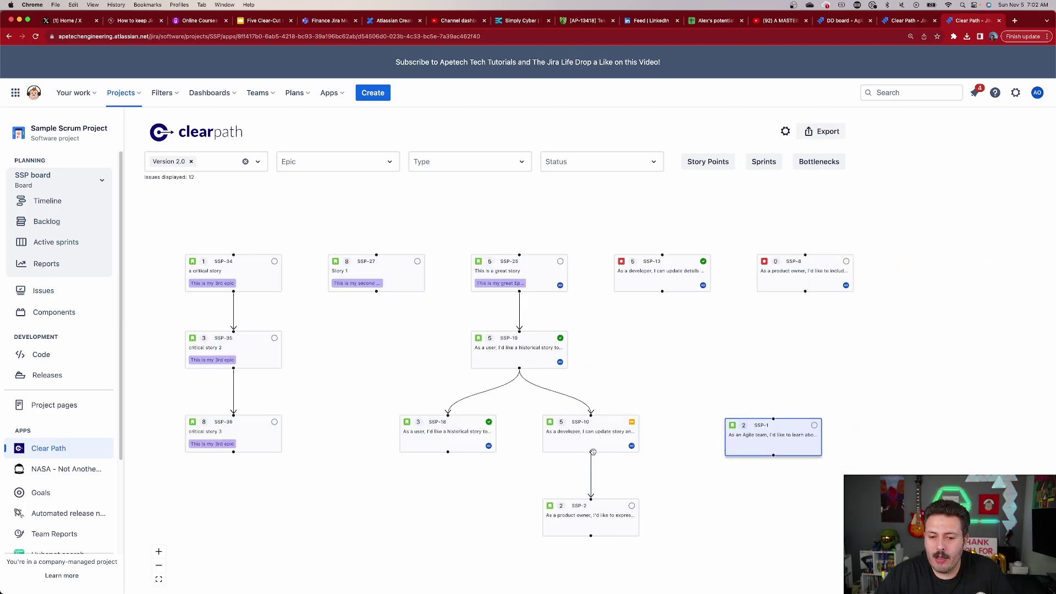
pyautogui.moveTo(520, 369); pyautogui.dragTo(773, 418)
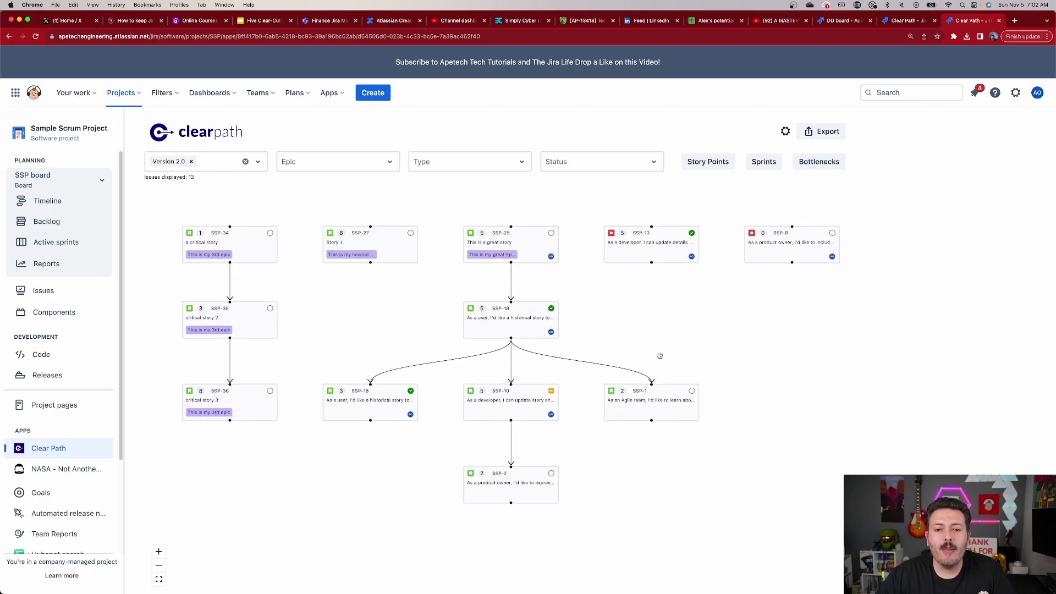
pyautogui.moveTo(724, 366); pyautogui.dragTo(704, 367)
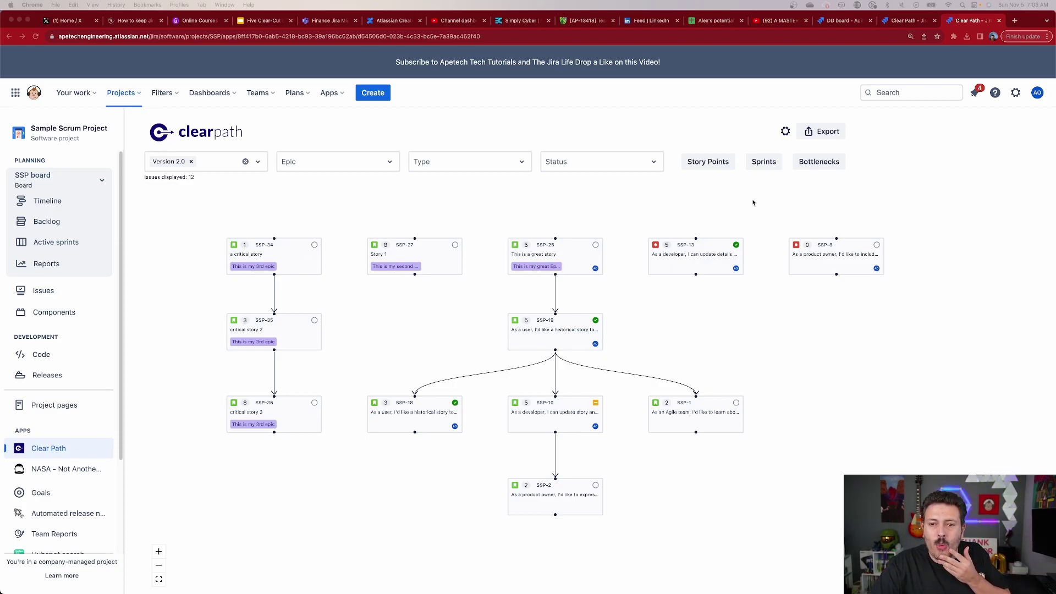
# Step: Turn on the Sprints critical path so SSP-25, SSP-19, SSP-10 and SSP-2 are marked red
pyautogui.click(764, 165)
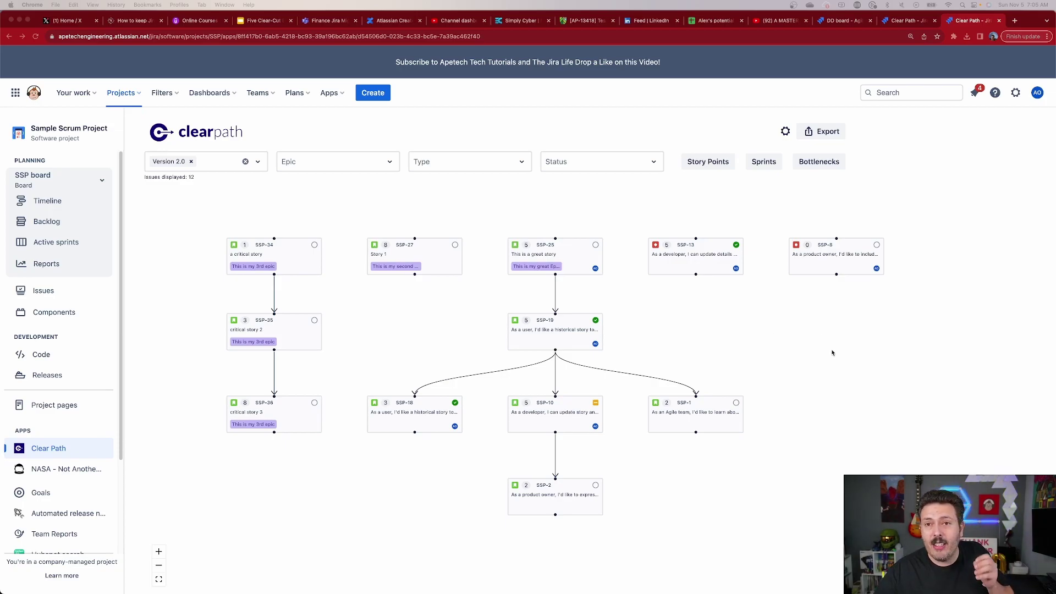
pyautogui.click(760, 162)
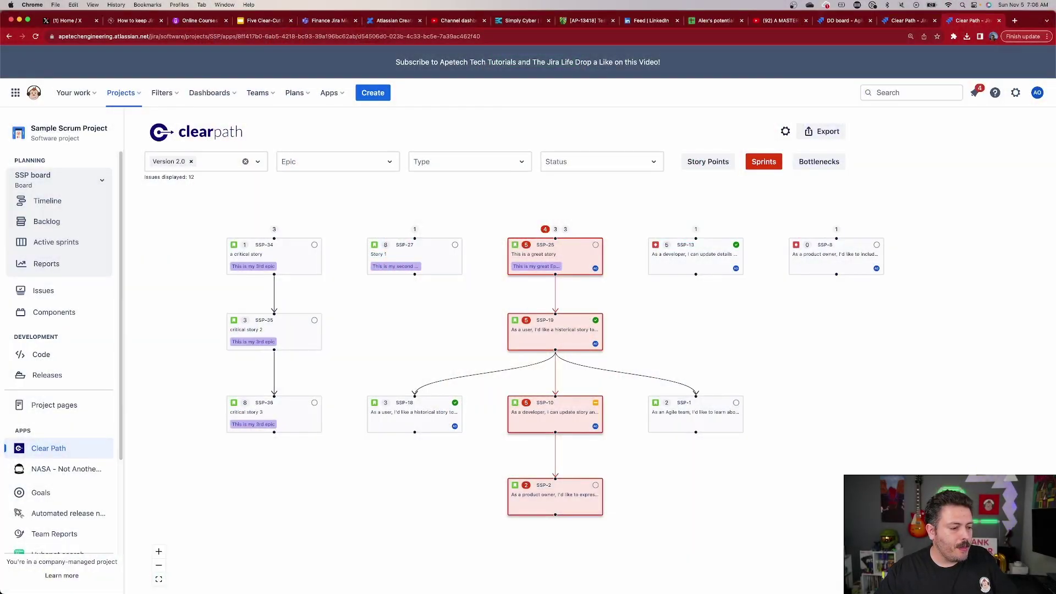
# Step: Switch to Story Points totals and highlight paths 13, 12 and 13, ending on 17-point Path #1
pyautogui.click(709, 164)
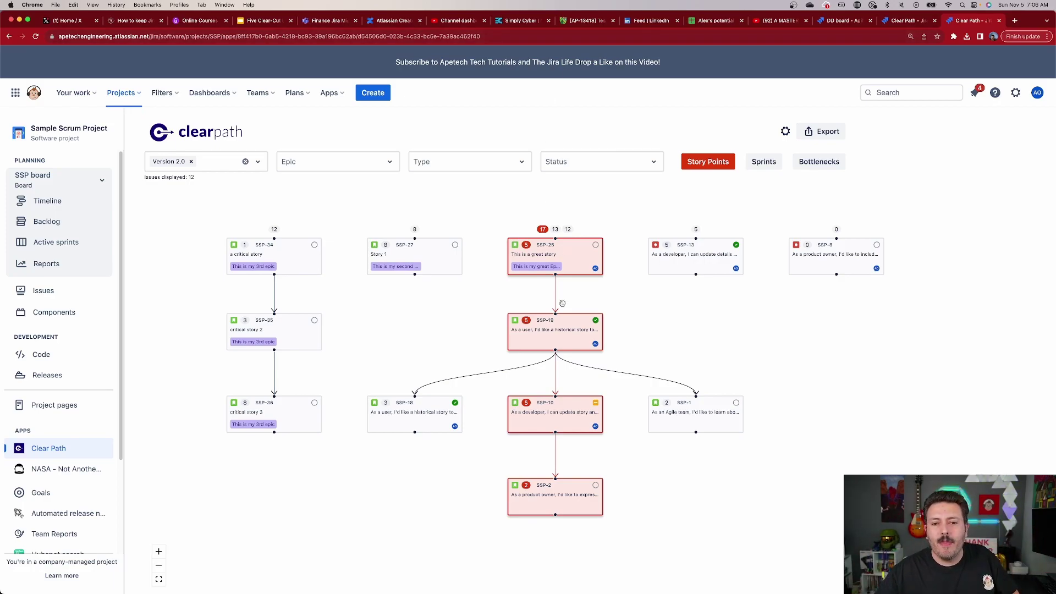
pyautogui.click(556, 230)
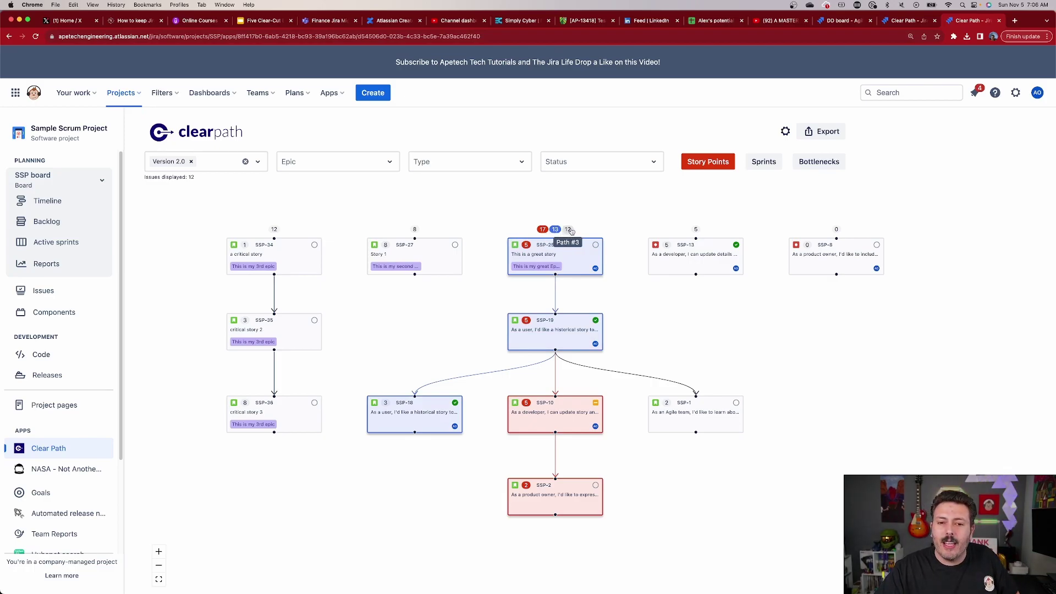
pyautogui.click(569, 230)
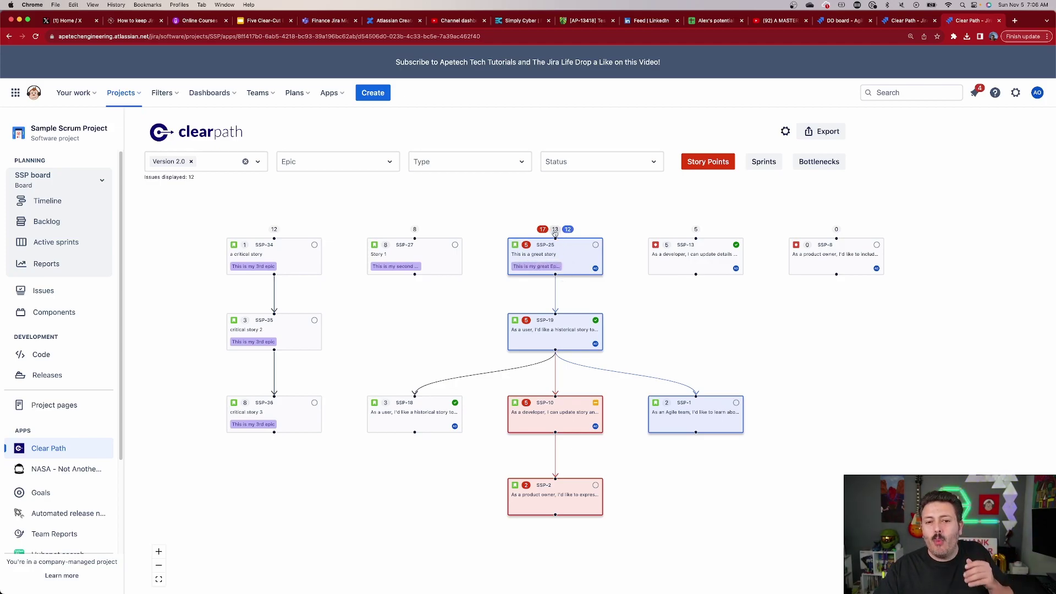
pyautogui.click(555, 229)
pyautogui.click(542, 230)
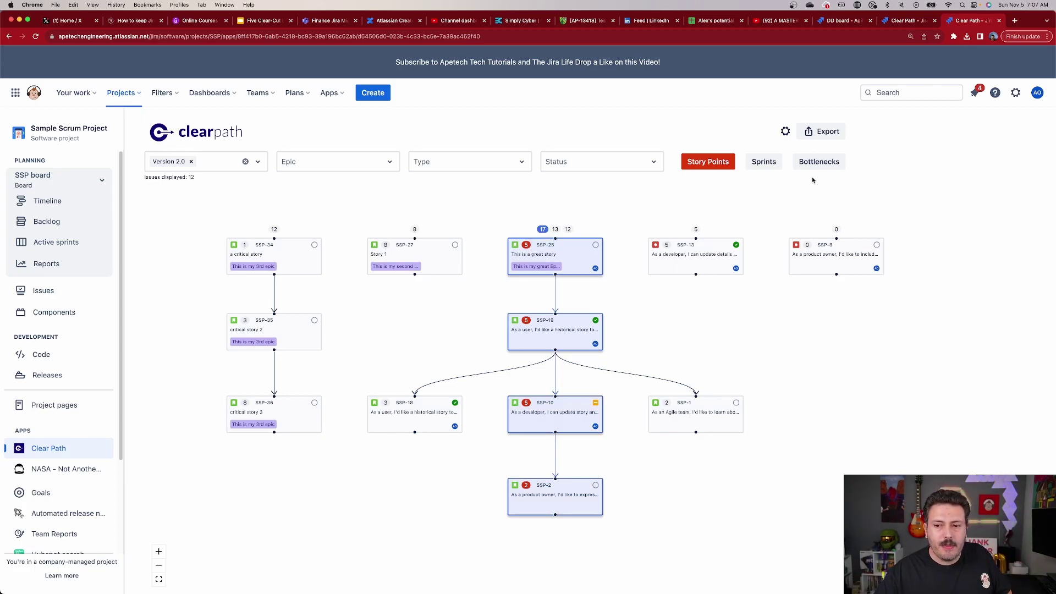
# Step: Turn on Bottlenecks detection alongside the 17-point story-point path
pyautogui.click(829, 165)
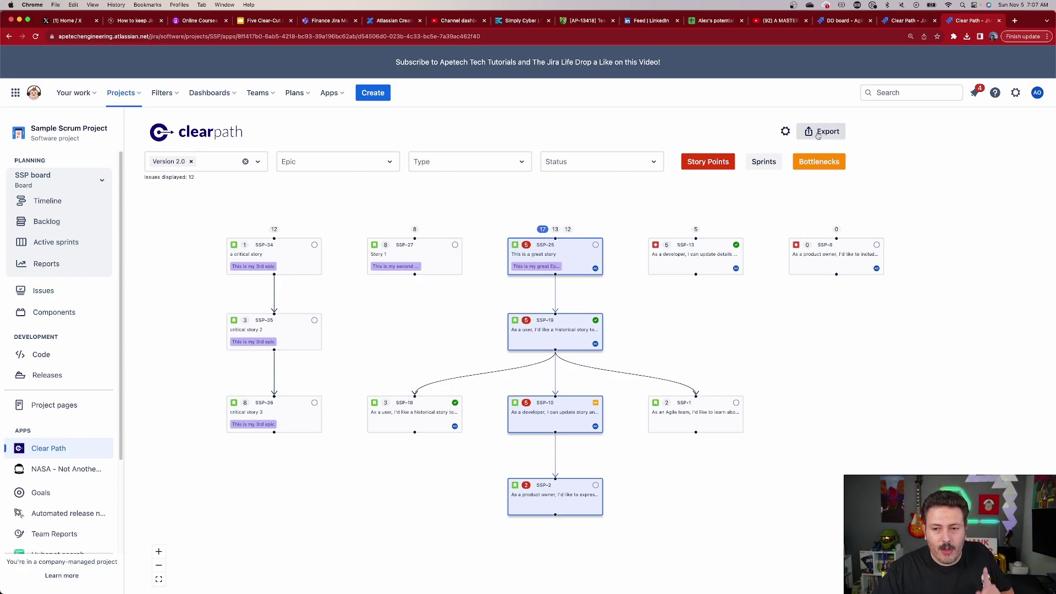
# Step: Lower the Bottleneck Threshold to 1, flagging SSP-34, SSP-35, SSP-19 and SSP-10 orange
pyautogui.click(786, 132)
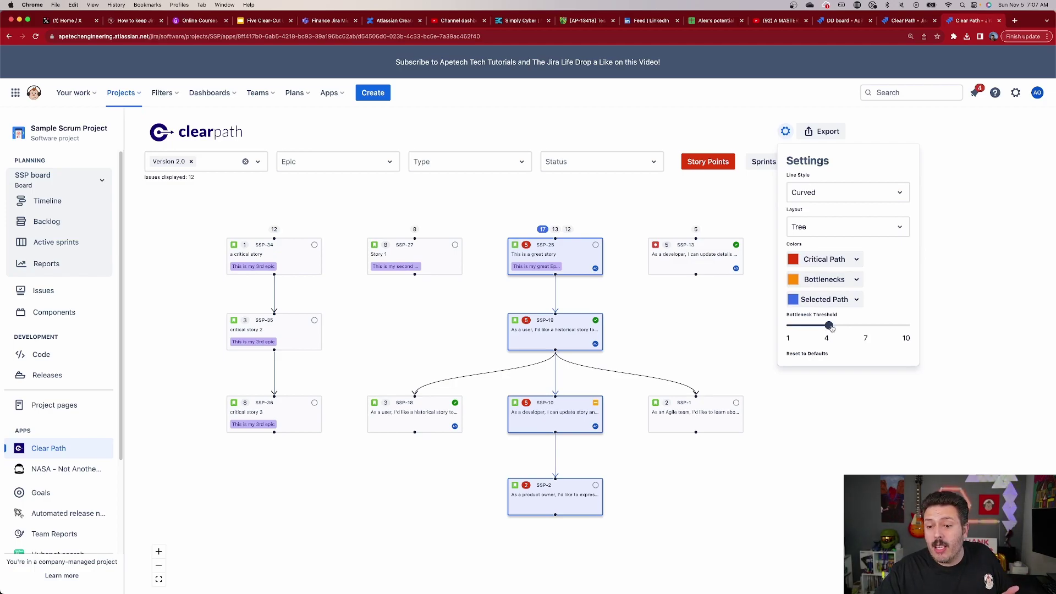
pyautogui.moveTo(829, 325); pyautogui.dragTo(803, 326)
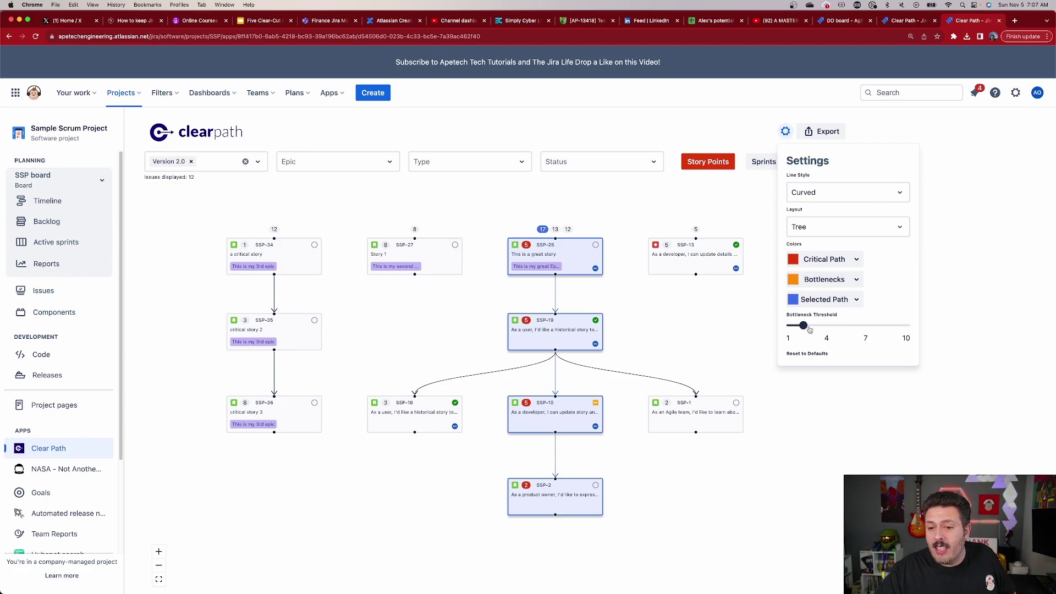
pyautogui.click(860, 399)
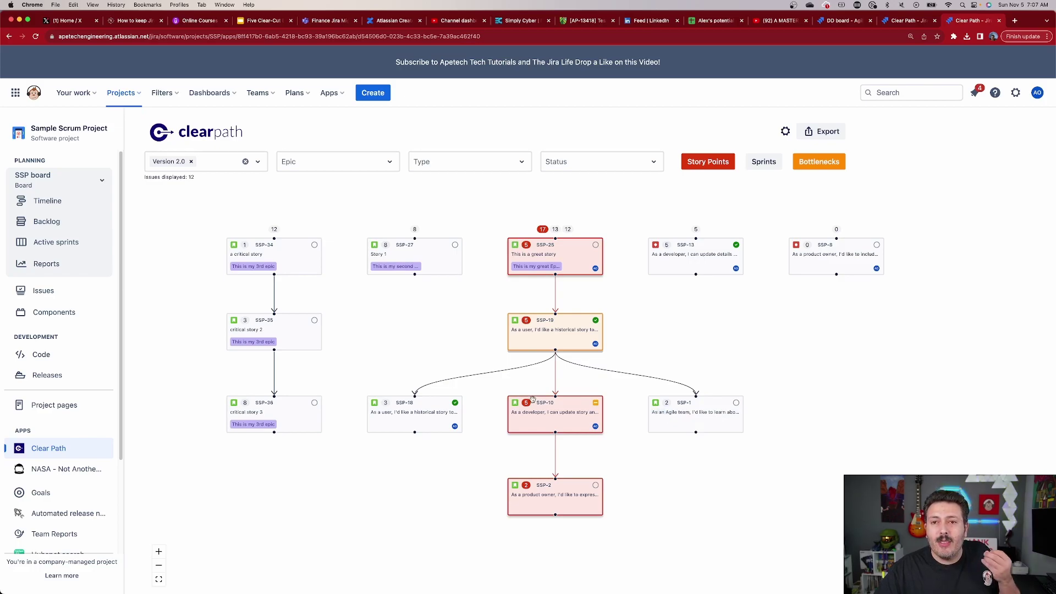
pyautogui.click(786, 131)
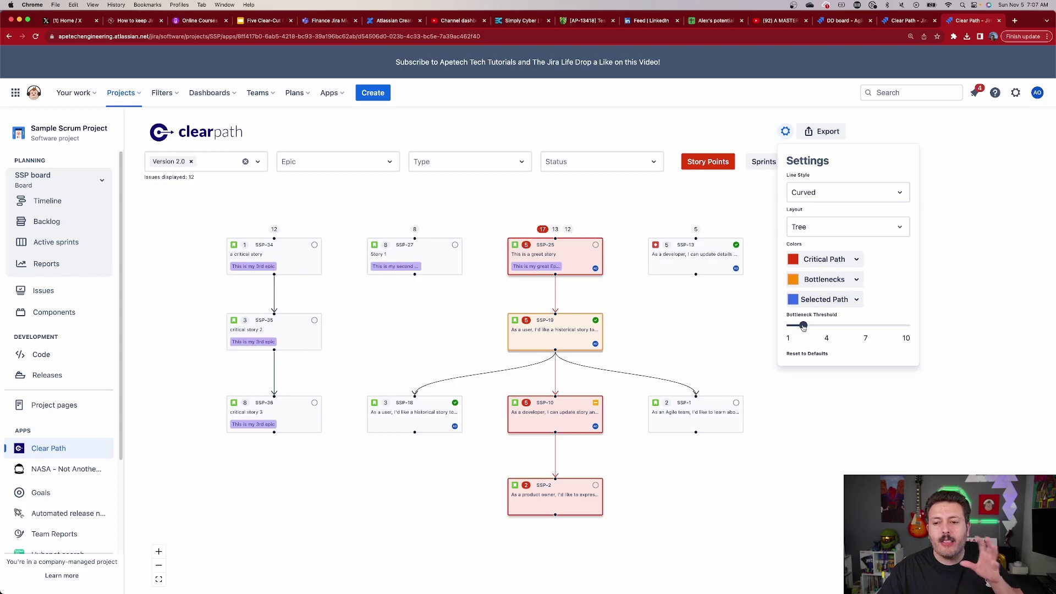
pyautogui.moveTo(803, 327)
pyautogui.mouseDown()
pyautogui.moveTo(824, 327)
pyautogui.moveTo(788, 326)
pyautogui.mouseUp()
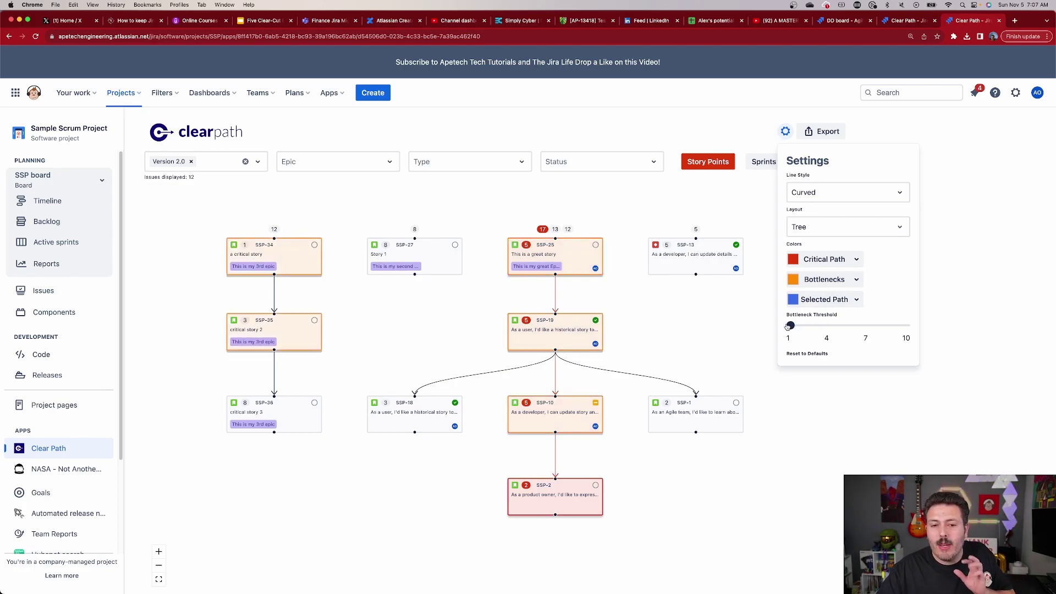
pyautogui.click(819, 443)
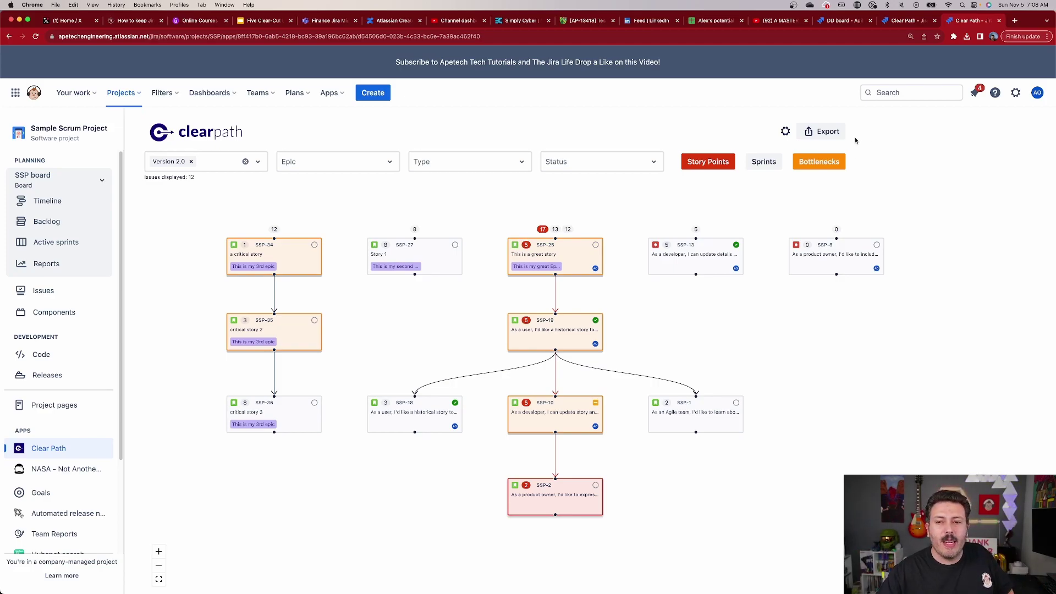
# Step: Turn off Bottlenecks and Story Points analysis, then bring up the display settings
pyautogui.click(818, 163)
pyautogui.click(712, 167)
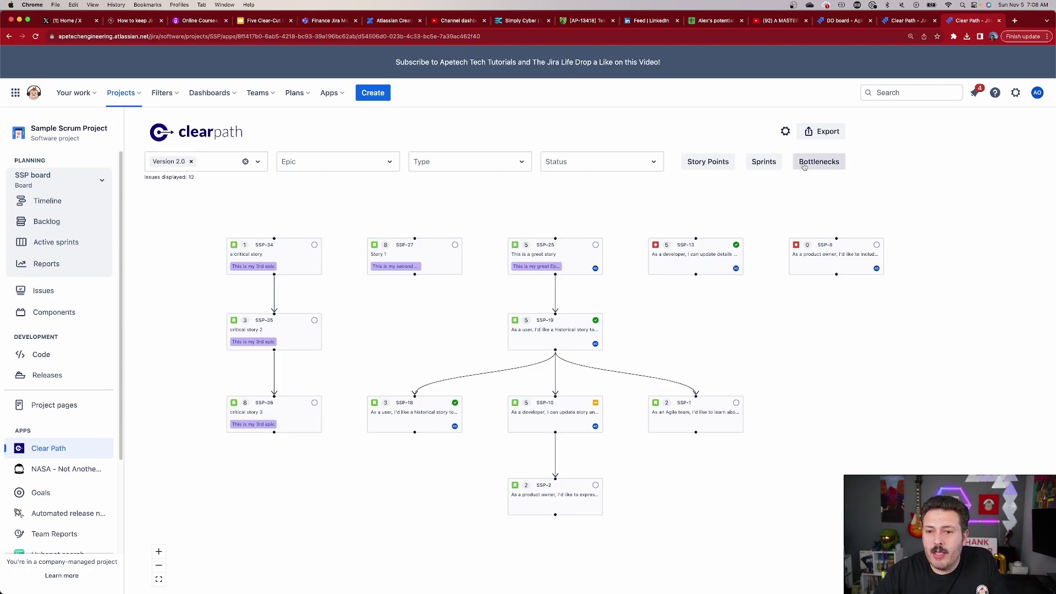
pyautogui.click(786, 132)
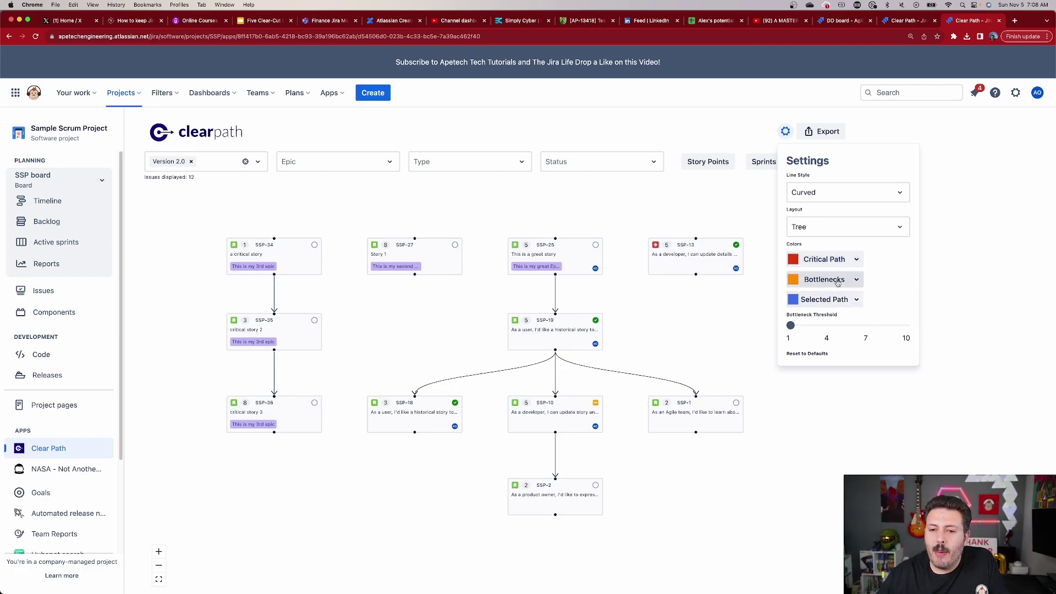
# Step: Look through the Selected Path, Bottlenecks and Critical Path colour options
pyautogui.click(828, 305)
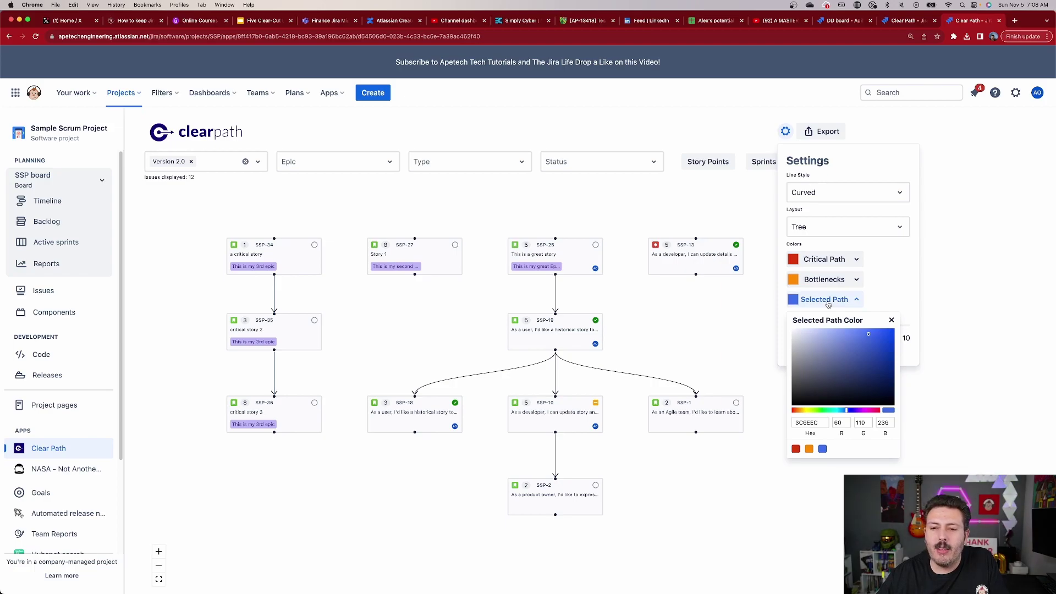
pyautogui.click(829, 302)
pyautogui.click(821, 282)
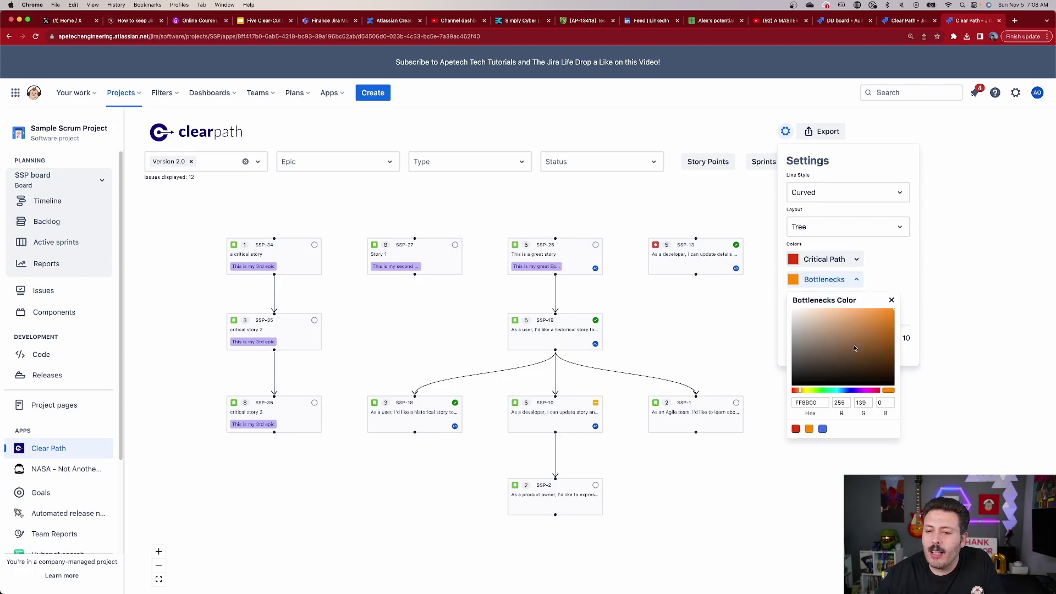
pyautogui.click(821, 256)
pyautogui.click(822, 257)
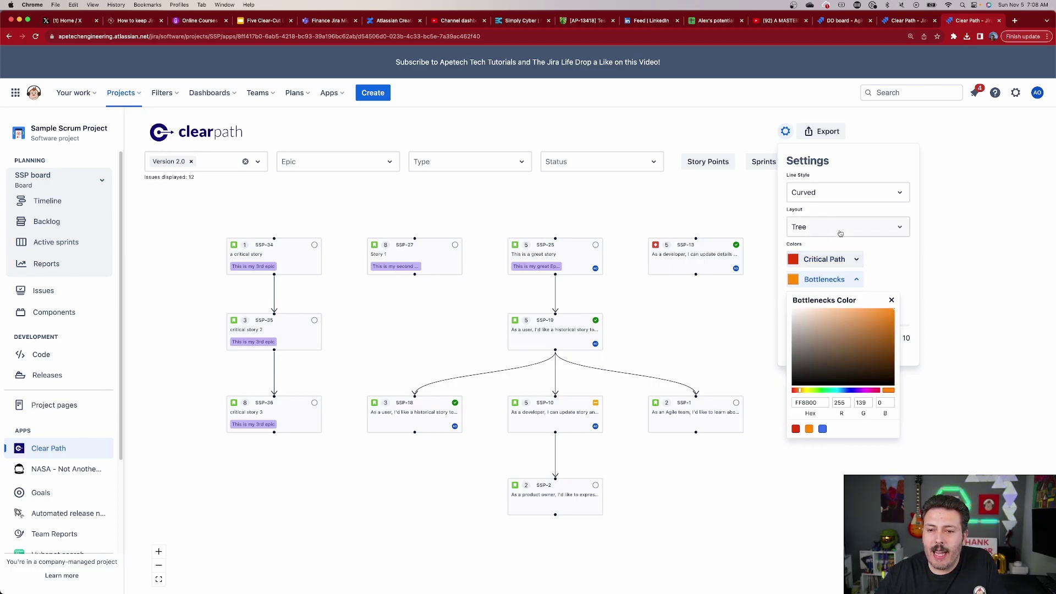
# Step: Try the Grid layout, then return the map to Tree layout
pyautogui.click(840, 233)
pyautogui.click(803, 269)
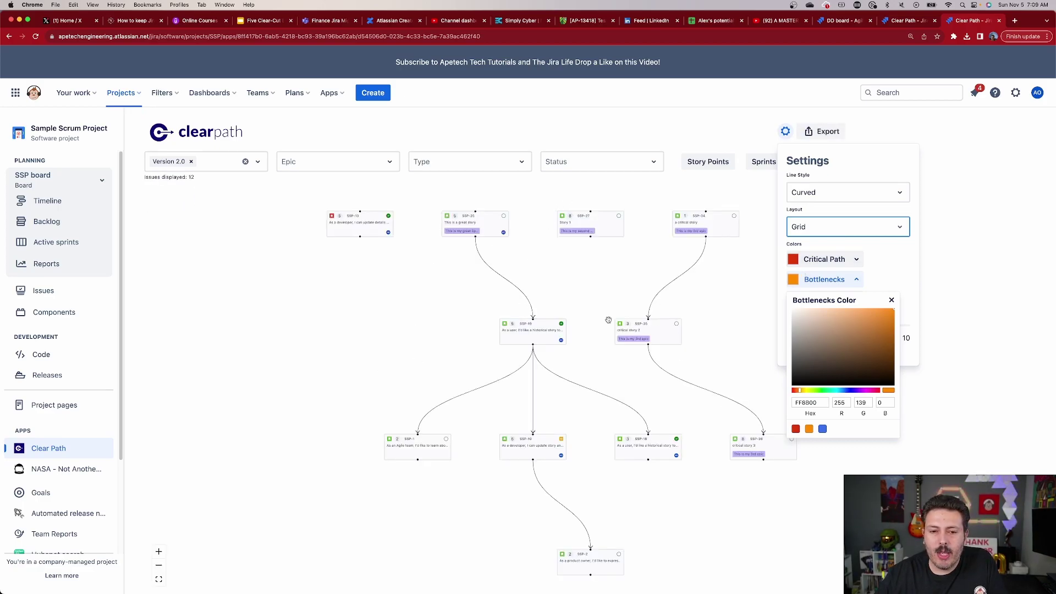
pyautogui.click(841, 231)
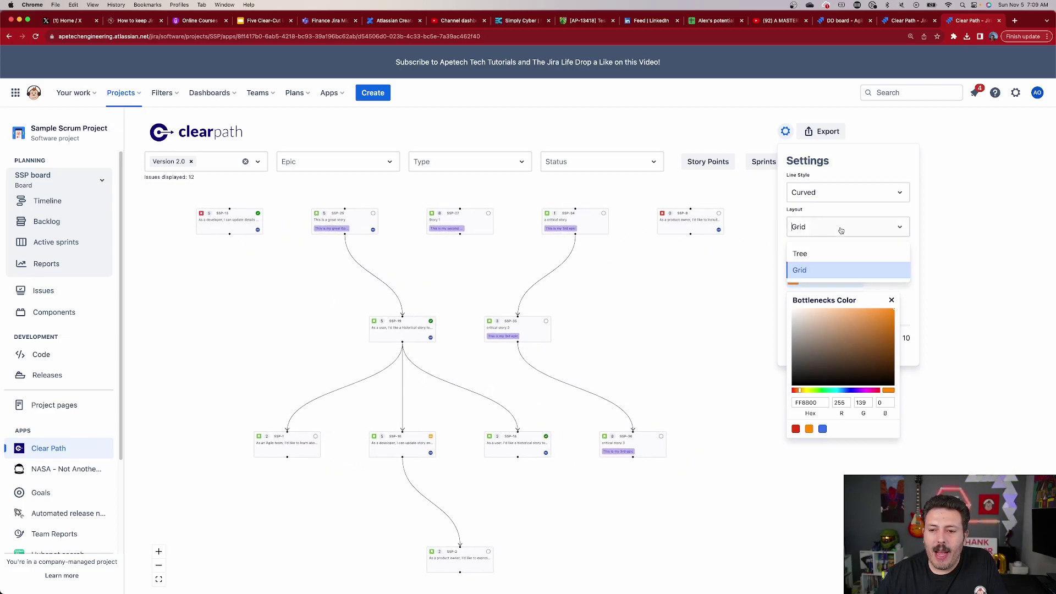
pyautogui.click(814, 253)
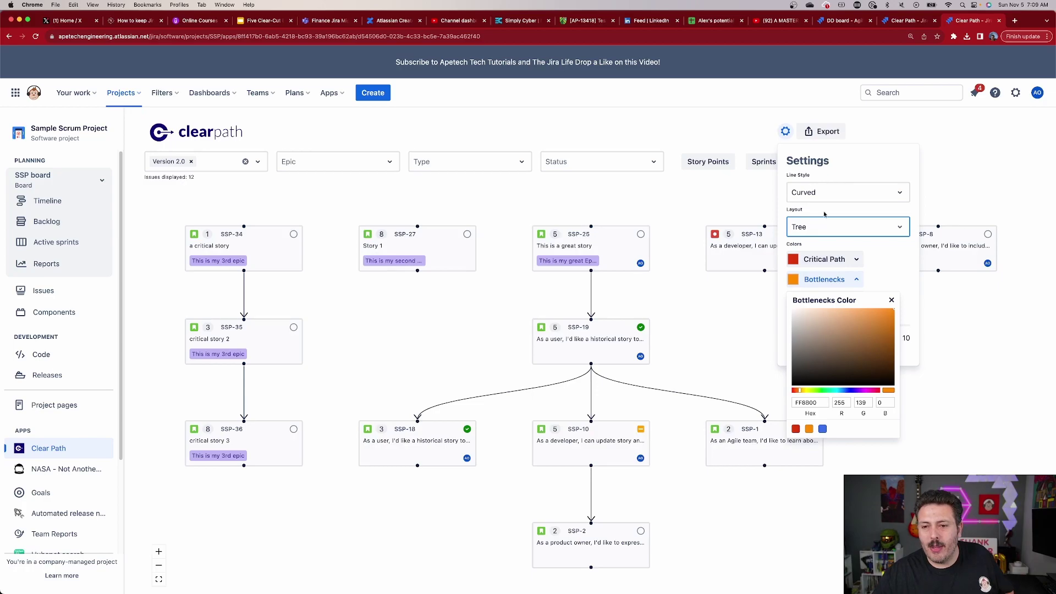
# Step: Try Straight dependency lines, then restore Curved lines and close the settings
pyautogui.click(830, 193)
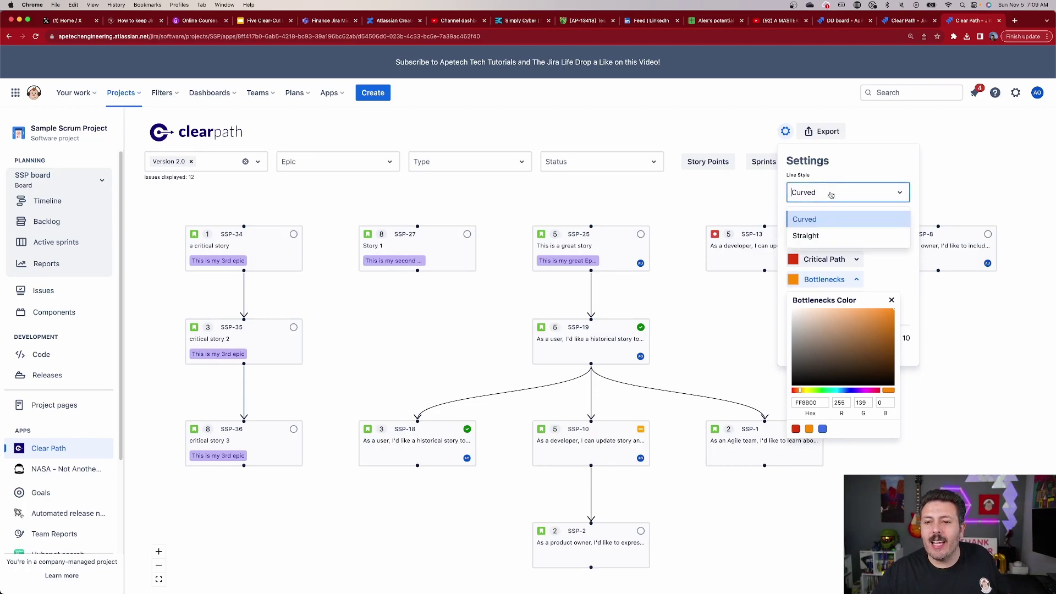
pyautogui.click(825, 238)
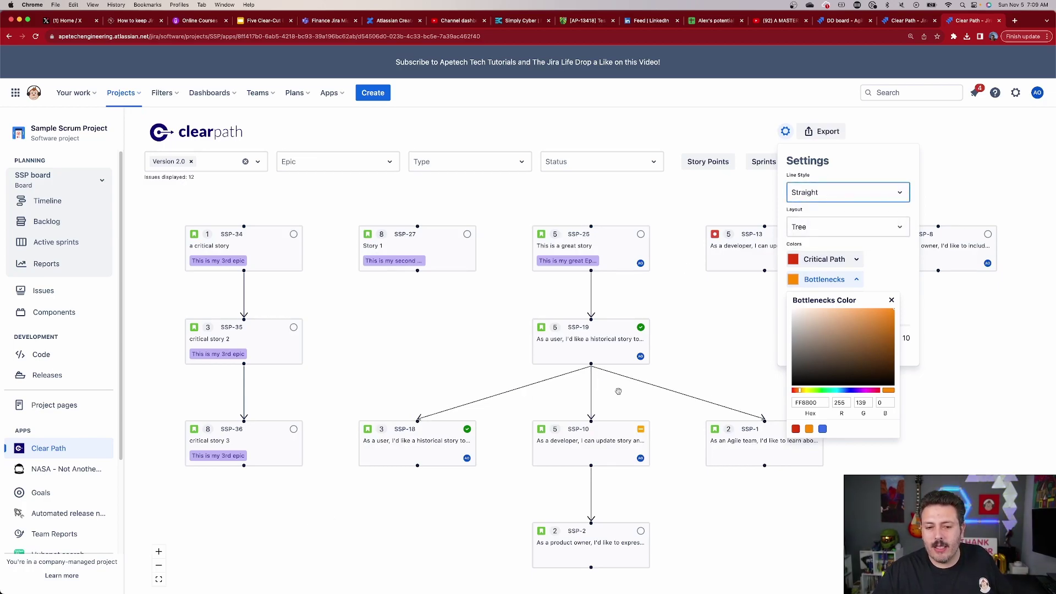
pyautogui.click(863, 194)
pyautogui.click(833, 220)
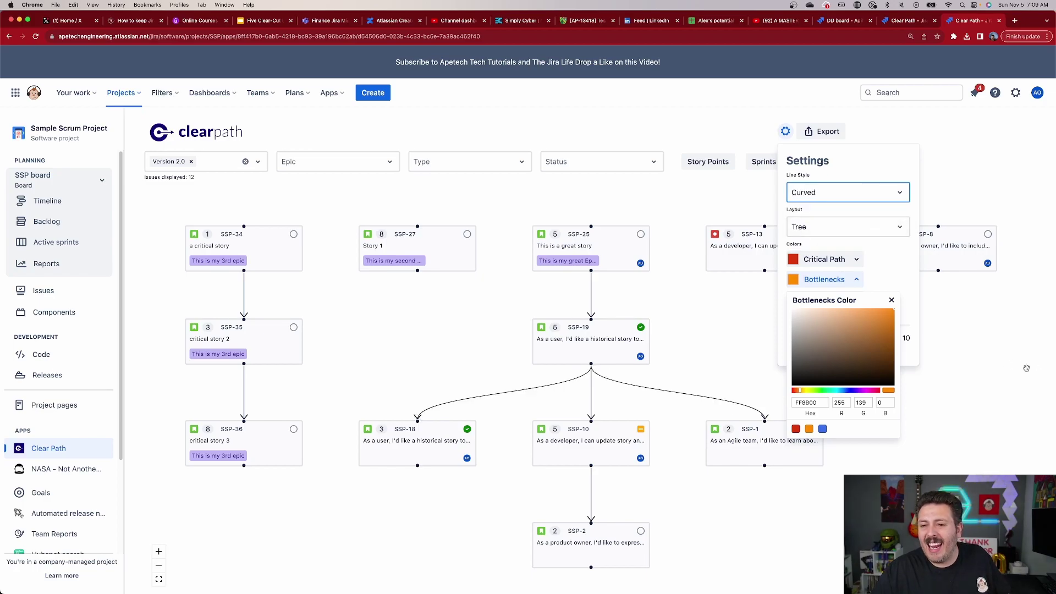
pyautogui.click(1003, 363)
# Step: Close the Clear Path display settings panel
pyautogui.click(785, 131)
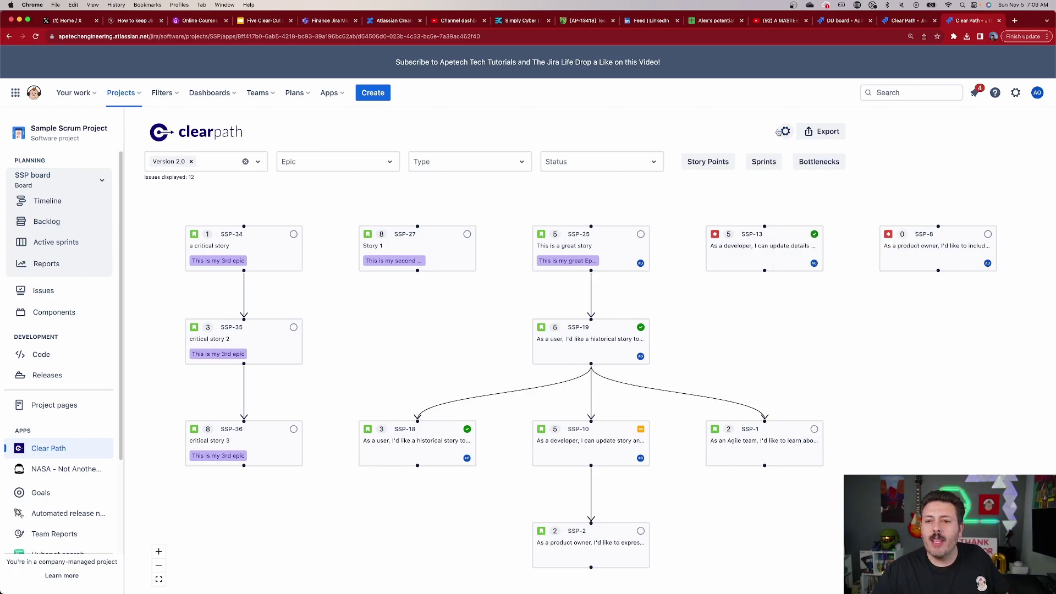